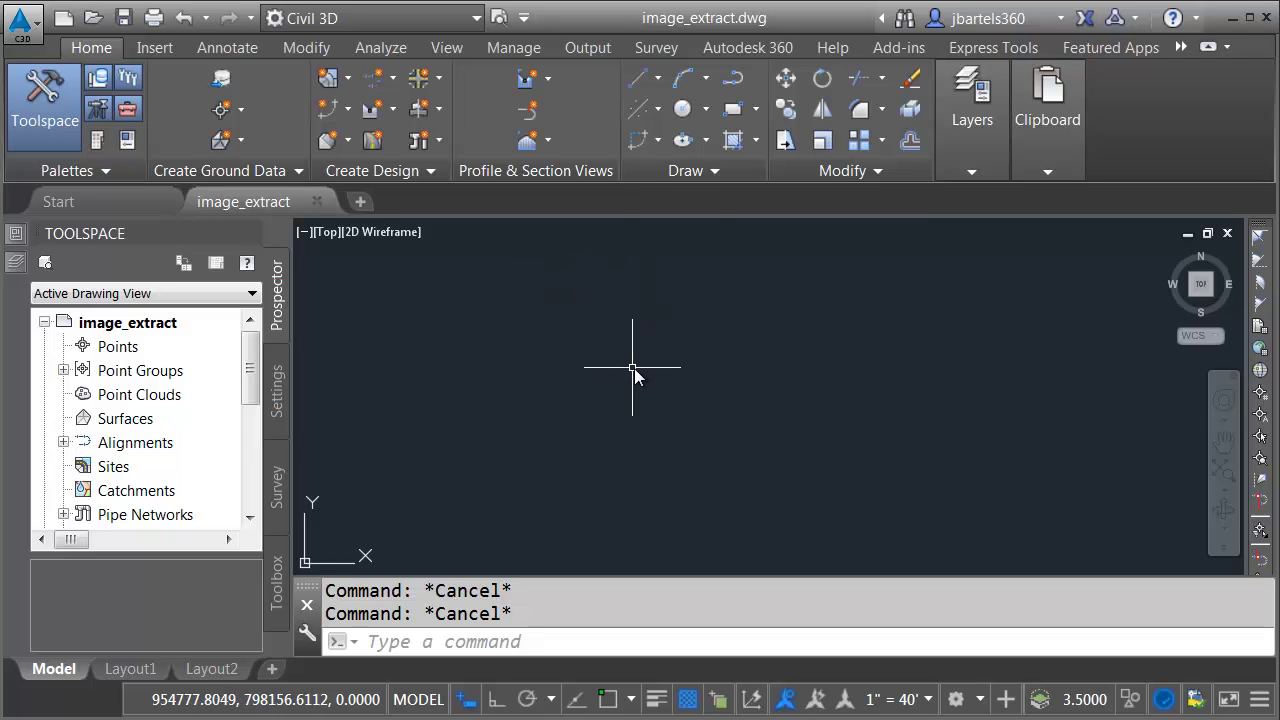
Turn on the aerial satellite imagery of the online map for the geolocated drawing
{"action": "left_click", "coordinate": [1179, 47]}
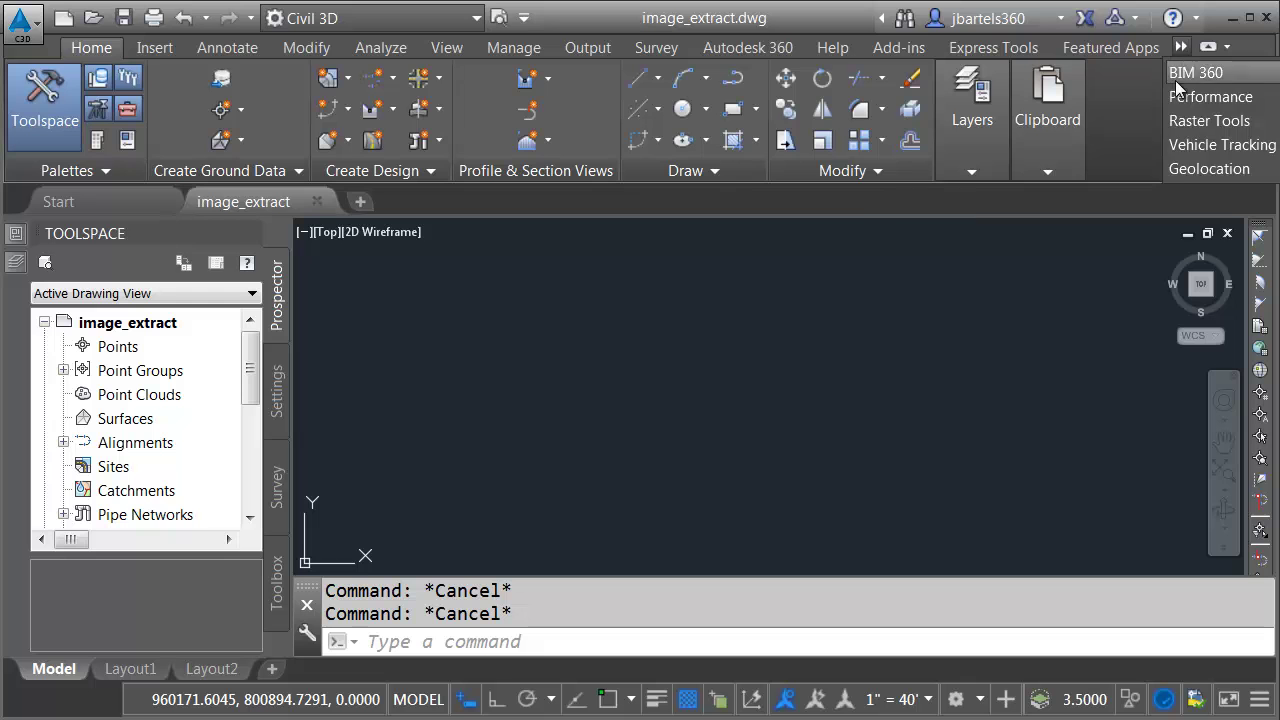
{"action": "left_click", "coordinate": [1174, 167]}
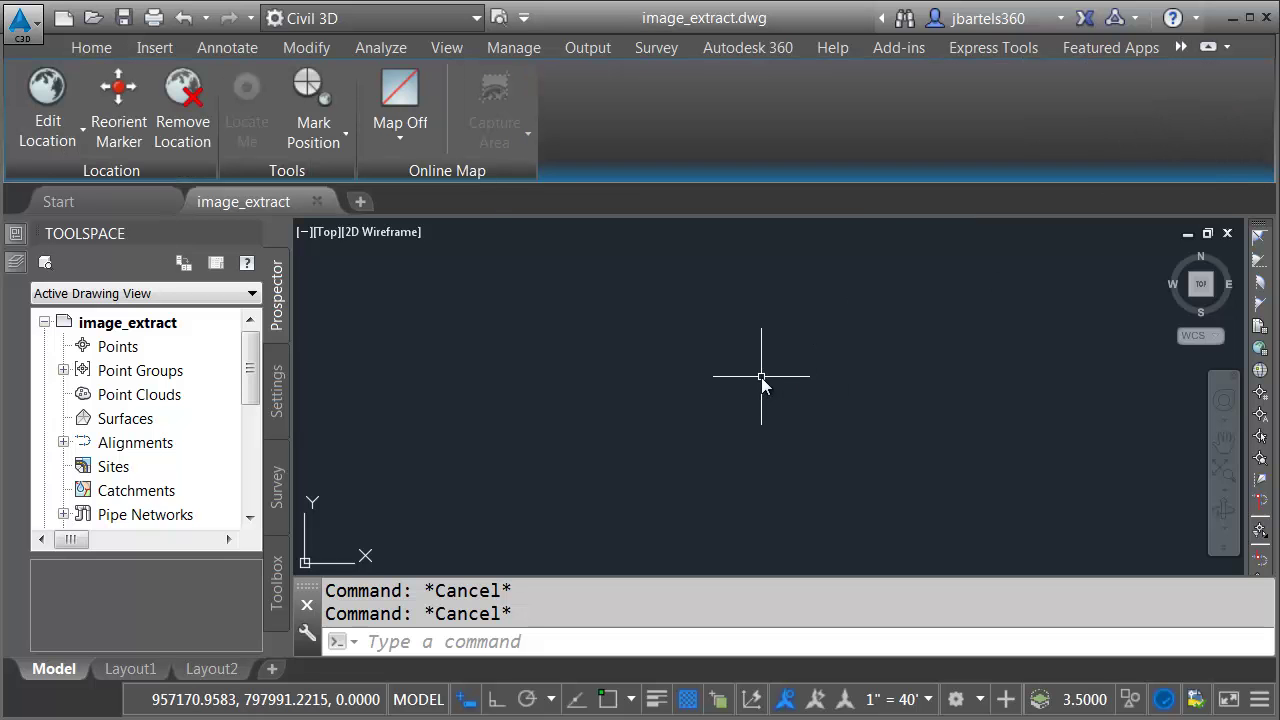
{"action": "left_click", "coordinate": [401, 137]}
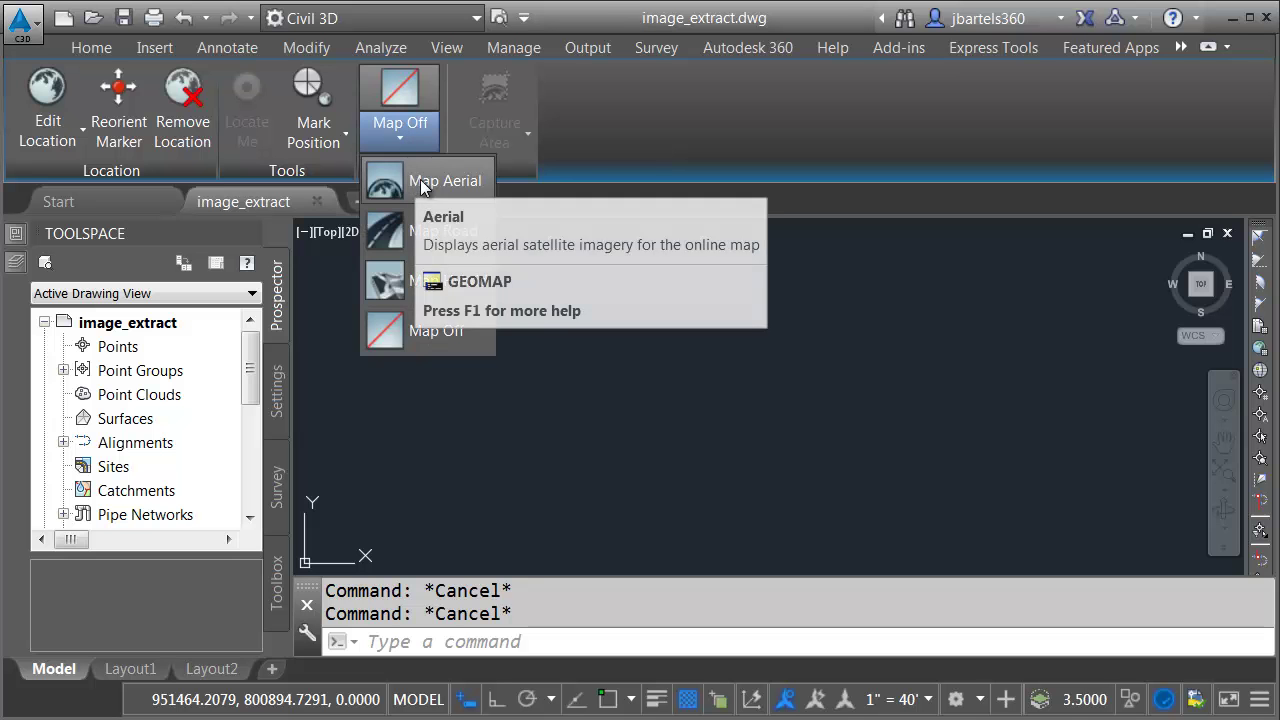
{"action": "left_click", "coordinate": [425, 181]}
{"action": "left_click", "coordinate": [402, 442]}
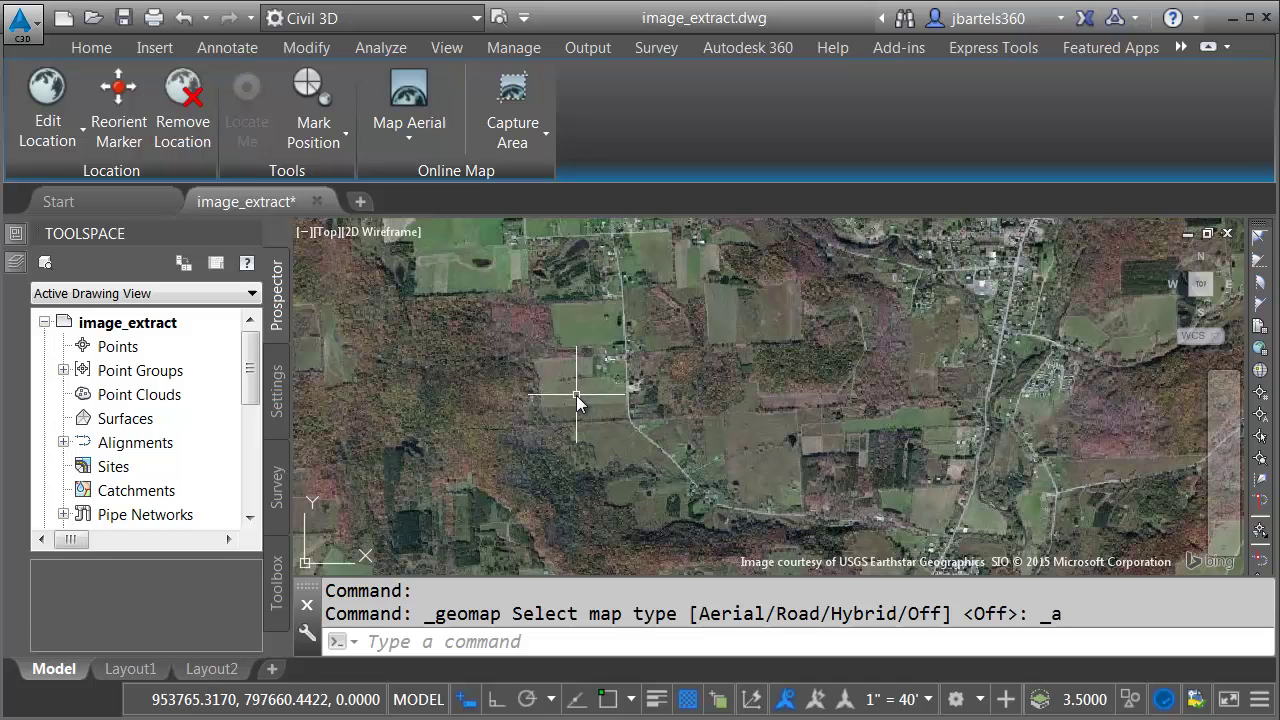
Draw a rectangle from the lower-right to the upper-left corner of the visible map area, framing the entire aerial view
{"action": "left_click", "coordinate": [95, 48]}
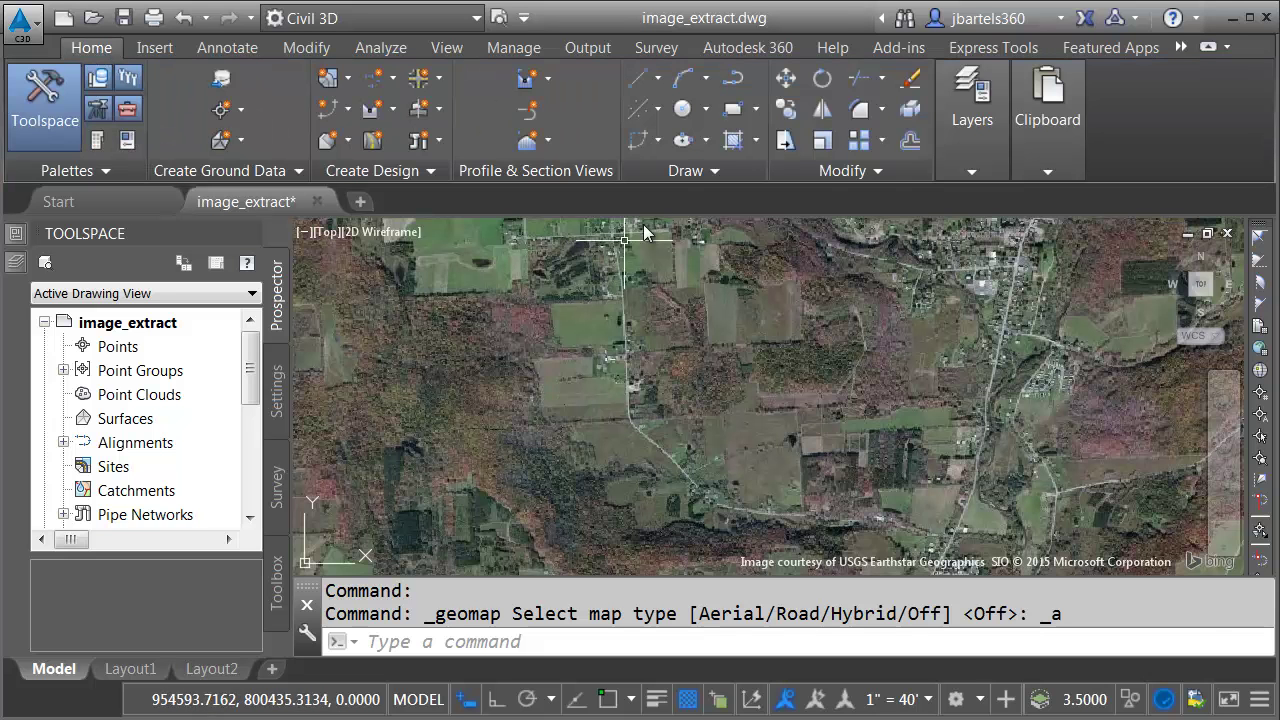
{"action": "left_click", "coordinate": [732, 142]}
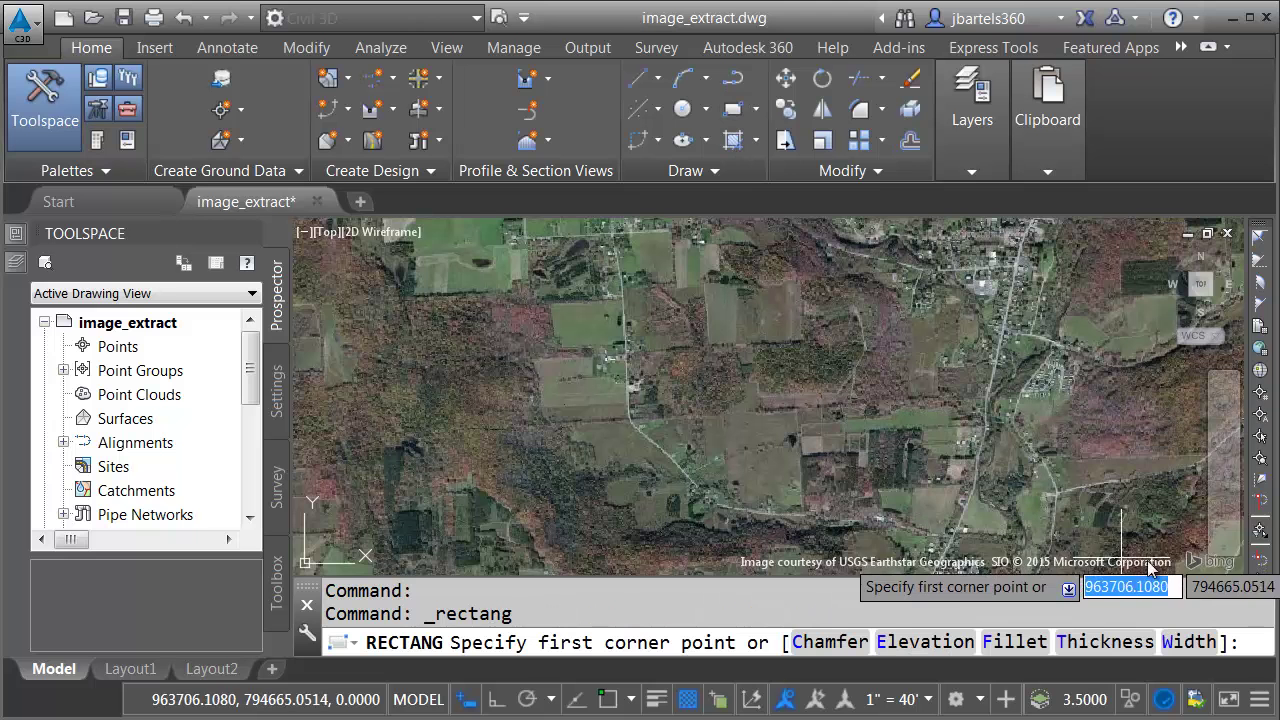
{"action": "left_click", "coordinate": [1242, 572]}
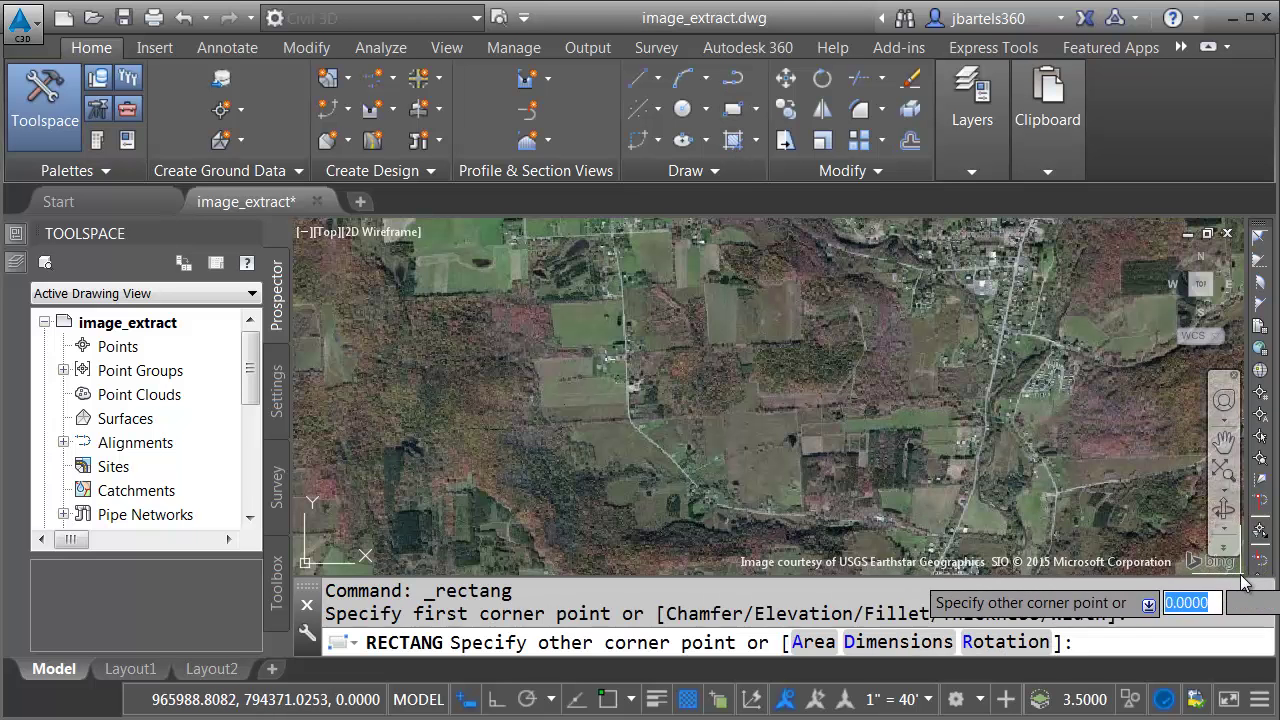
{"action": "left_click", "coordinate": [302, 231]}
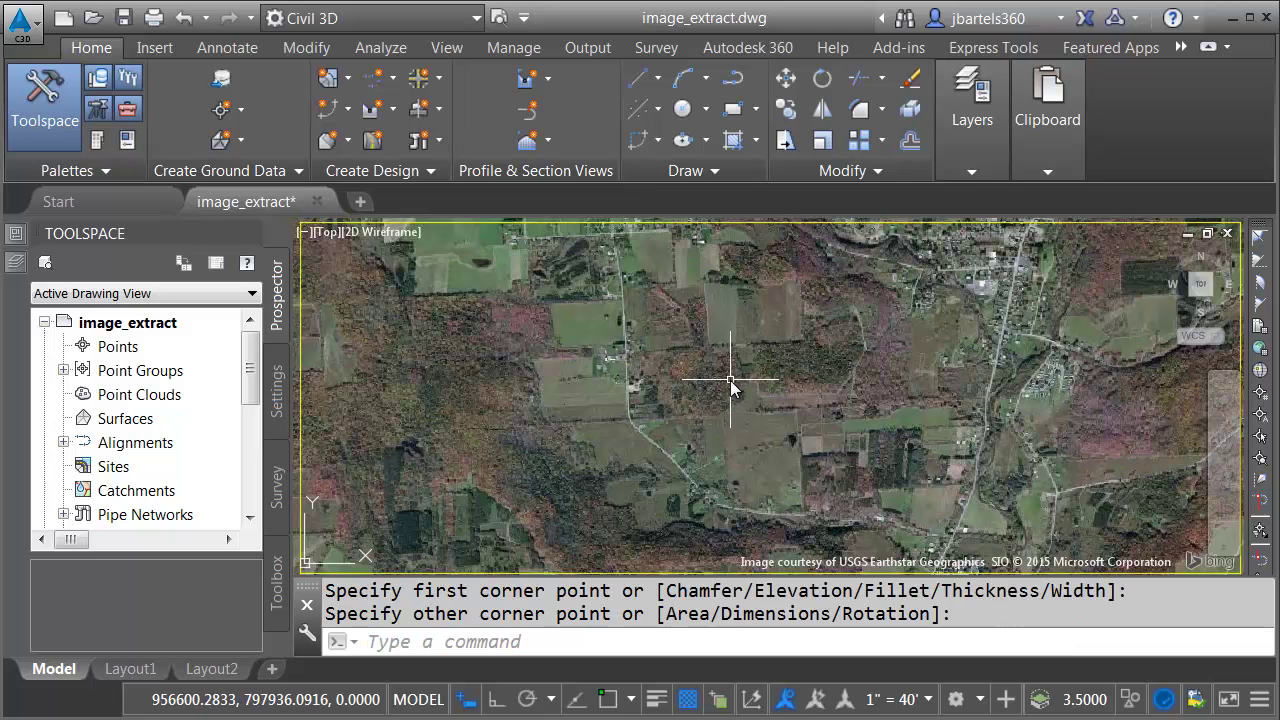
Scale the rectangle by a factor of .25 about a point near the middle of the map
{"action": "left_click", "coordinate": [820, 143]}
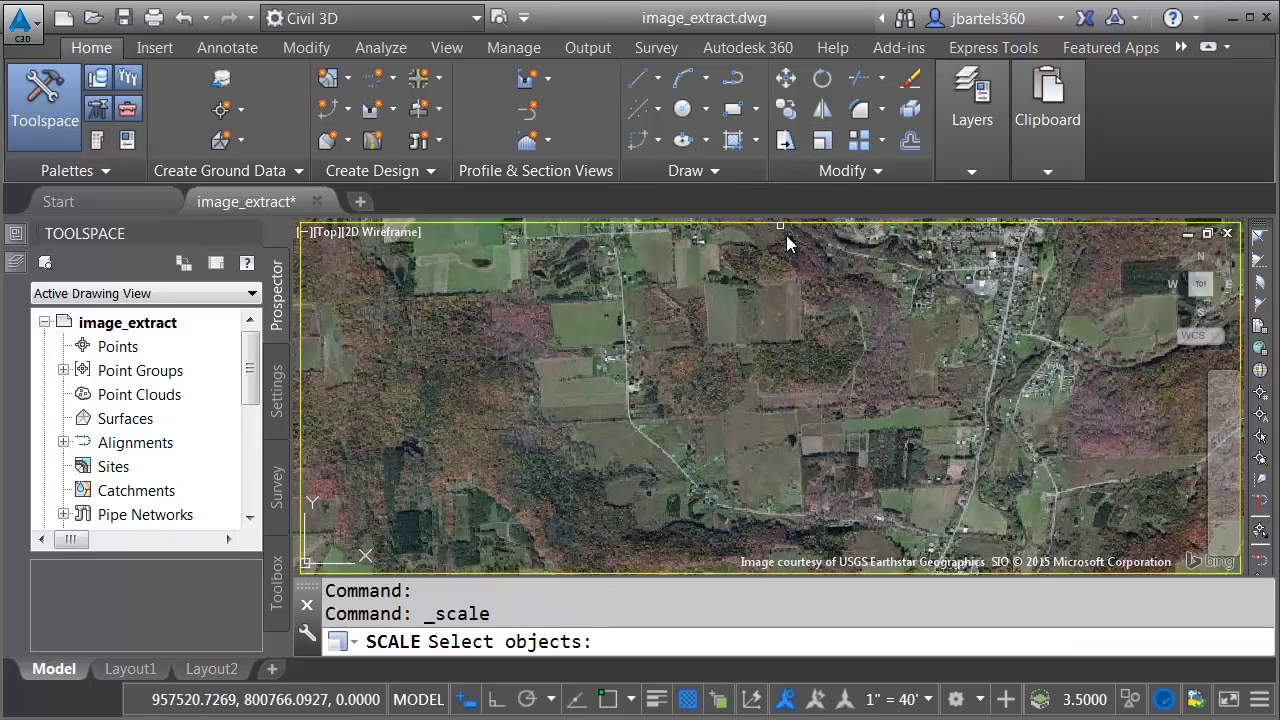
{"action": "left_click", "coordinate": [772, 232]}
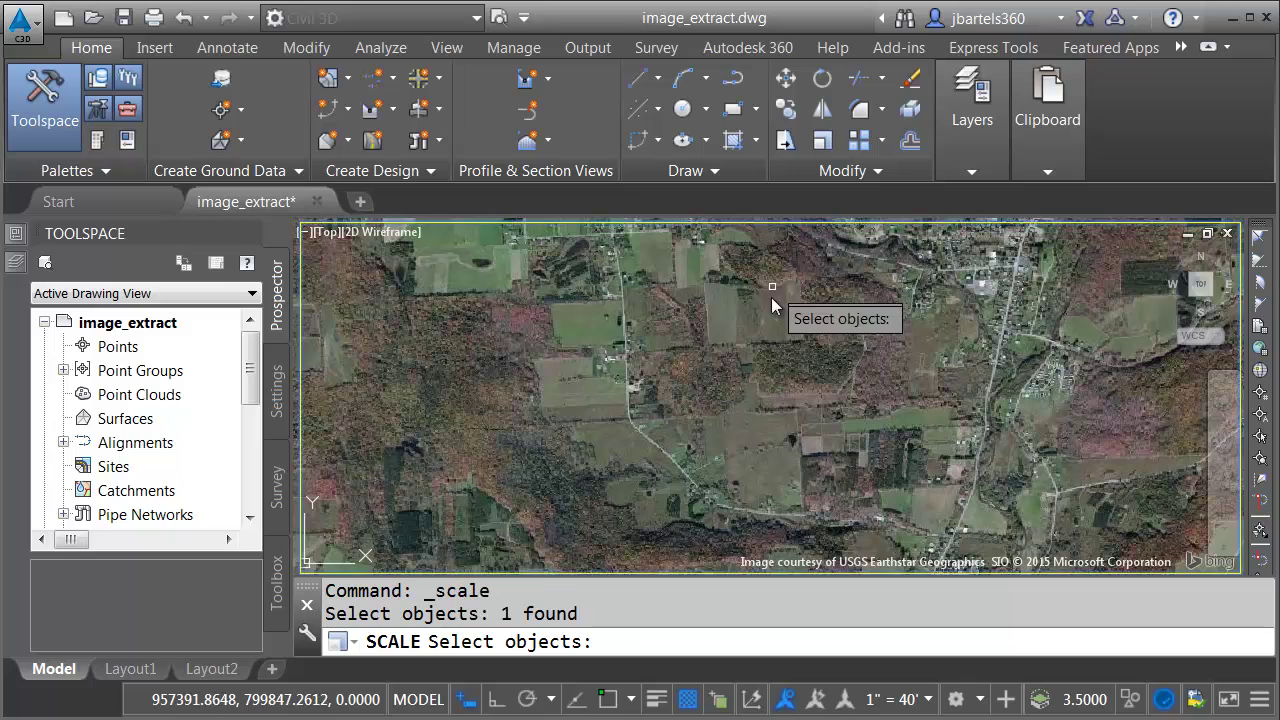
{"action": "key", "text": "Return"}
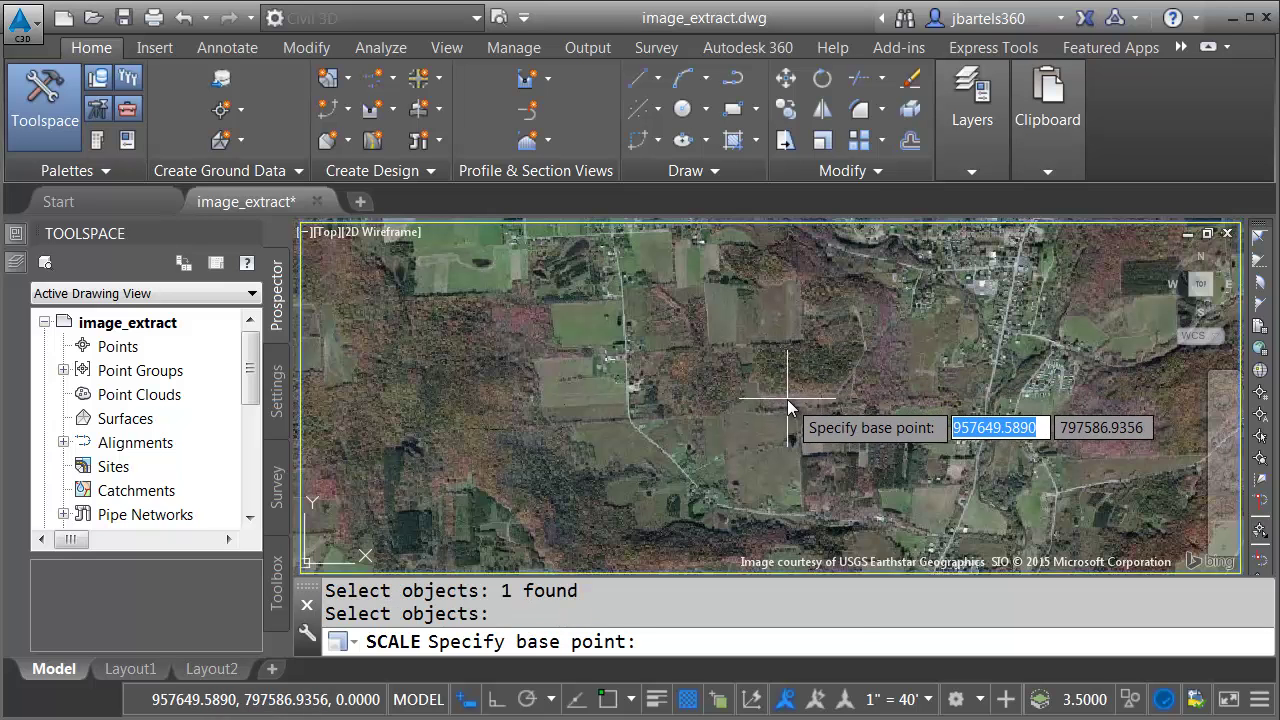
{"action": "left_click", "coordinate": [787, 397]}
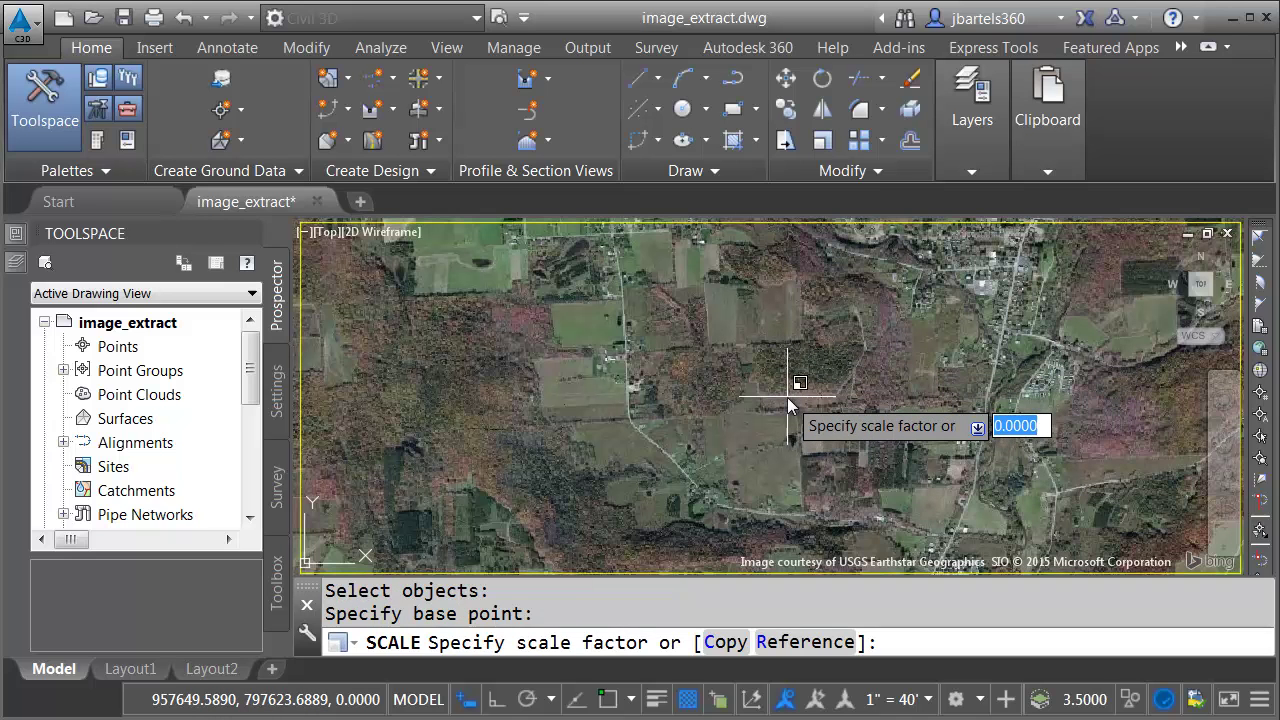
{"action": "key", "text": "Return"}
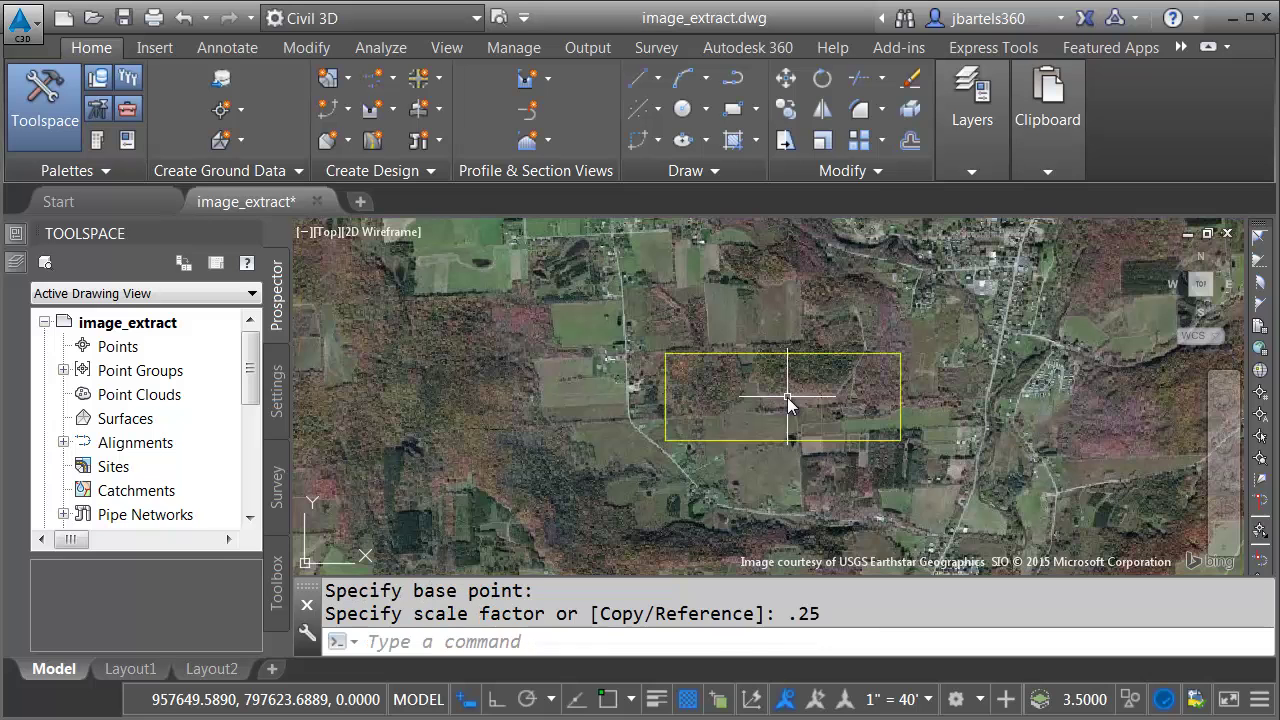
Move the scaled rectangle up to the northern end of the western road
{"action": "left_click", "coordinate": [785, 78]}
{"action": "left_click", "coordinate": [760, 357]}
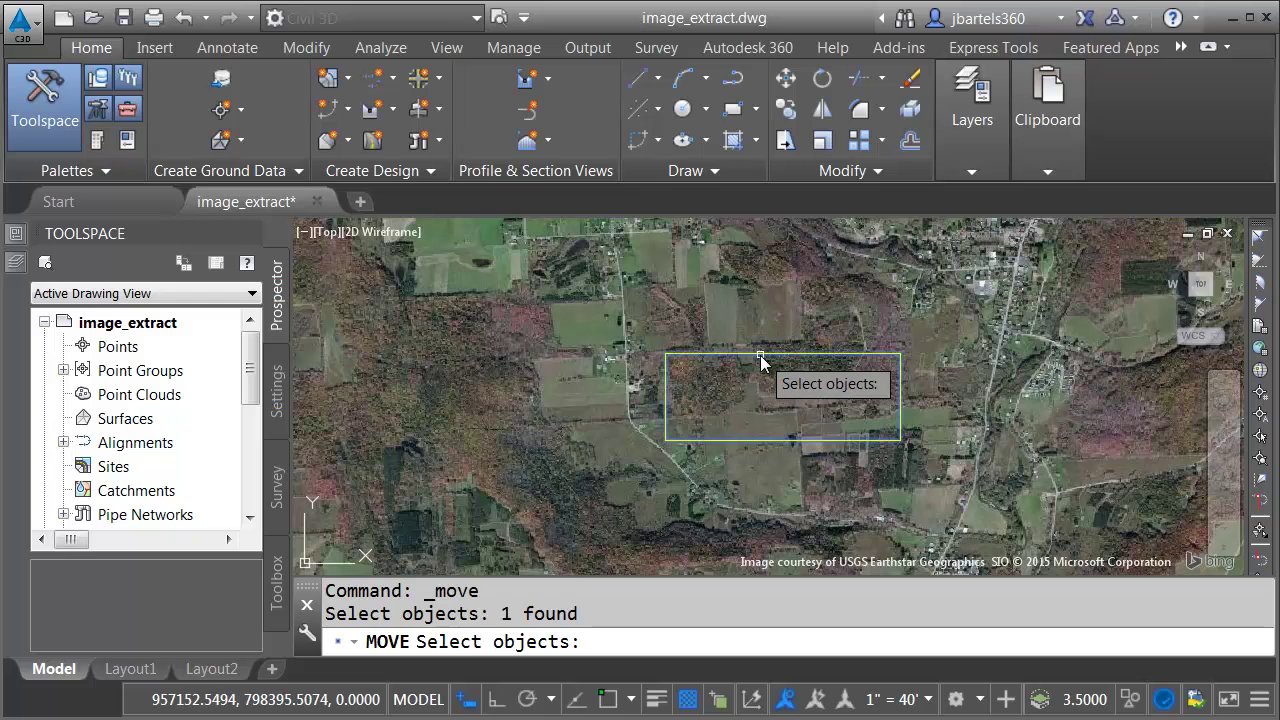
{"action": "key", "text": "Return"}
{"action": "left_click", "coordinate": [766, 374]}
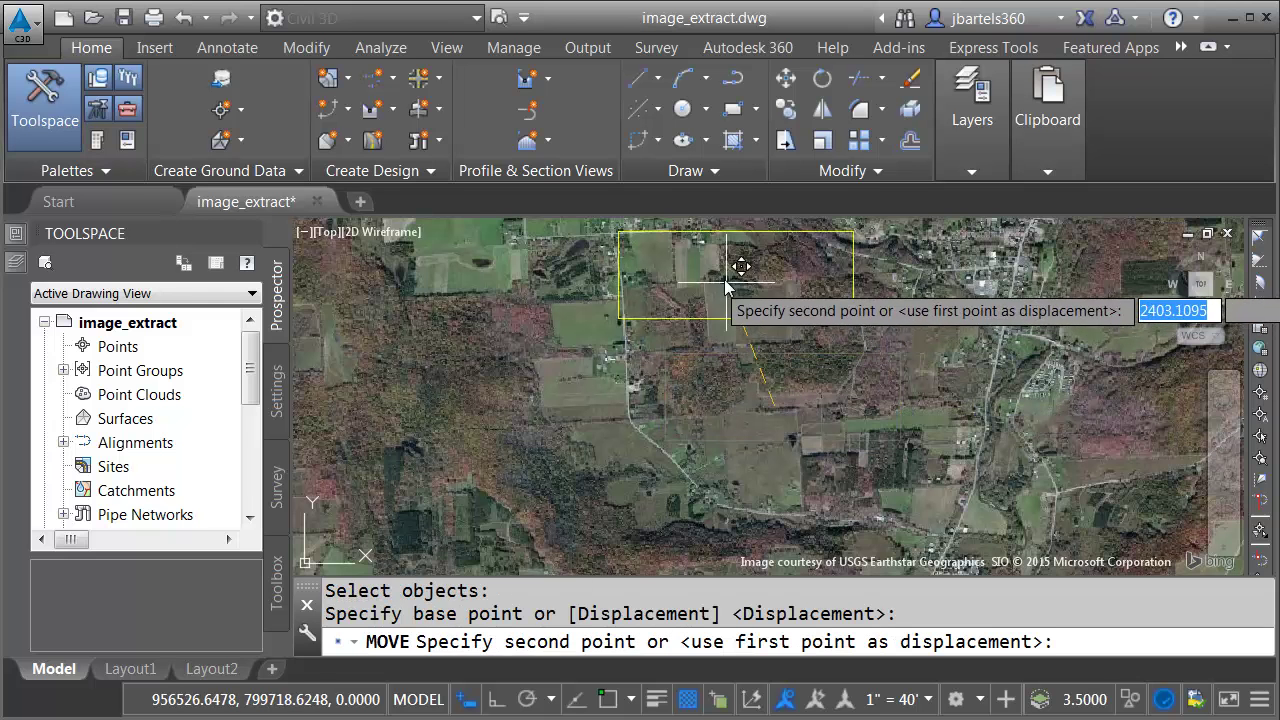
{"action": "left_click", "coordinate": [708, 257]}
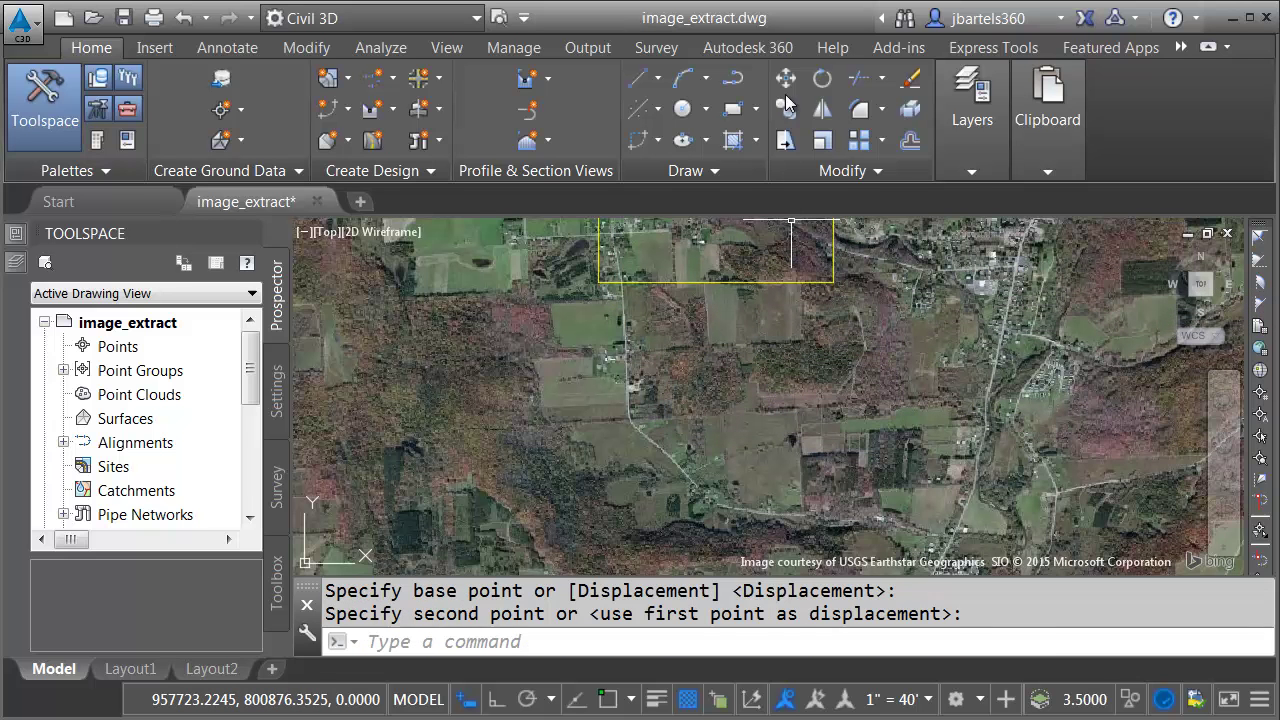
Rotate the rectangle about 282 degrees around a point on the western road so that it runs lengthwise along the road
{"action": "left_click", "coordinate": [821, 78]}
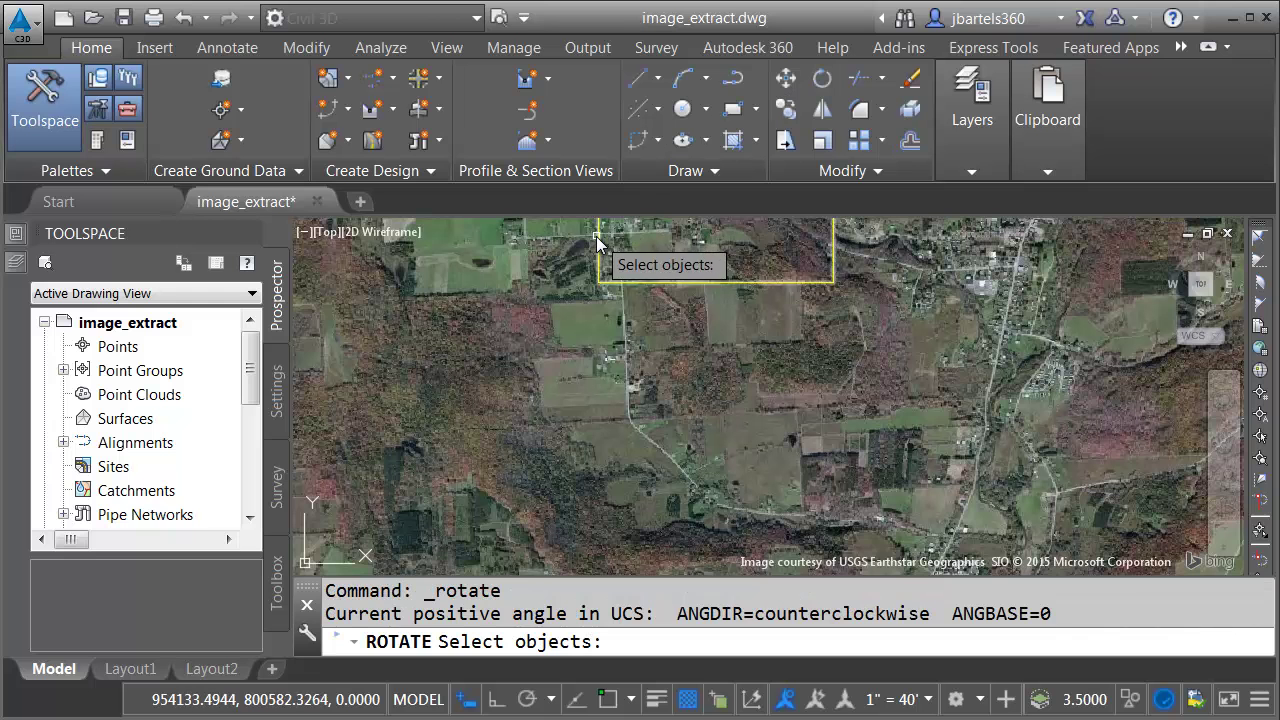
{"action": "left_click", "coordinate": [601, 240]}
{"action": "key", "text": "Return"}
{"action": "left_click", "coordinate": [630, 262]}
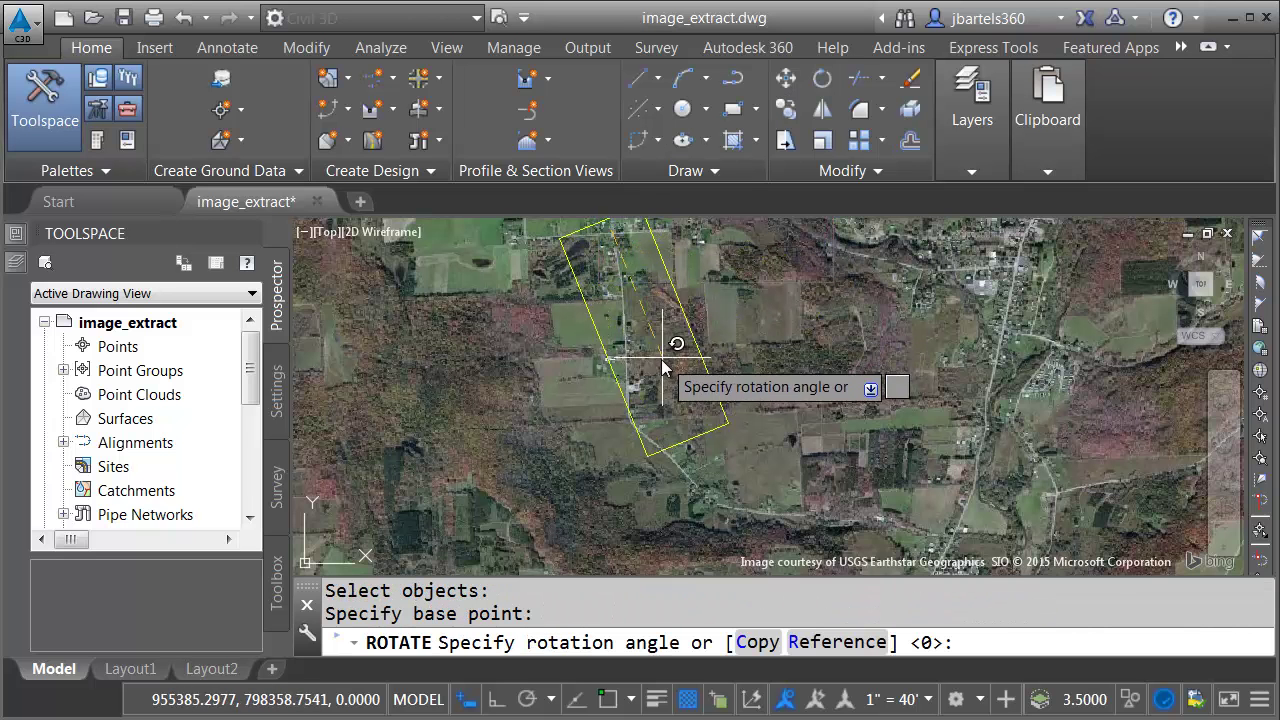
{"action": "left_click", "coordinate": [682, 385]}
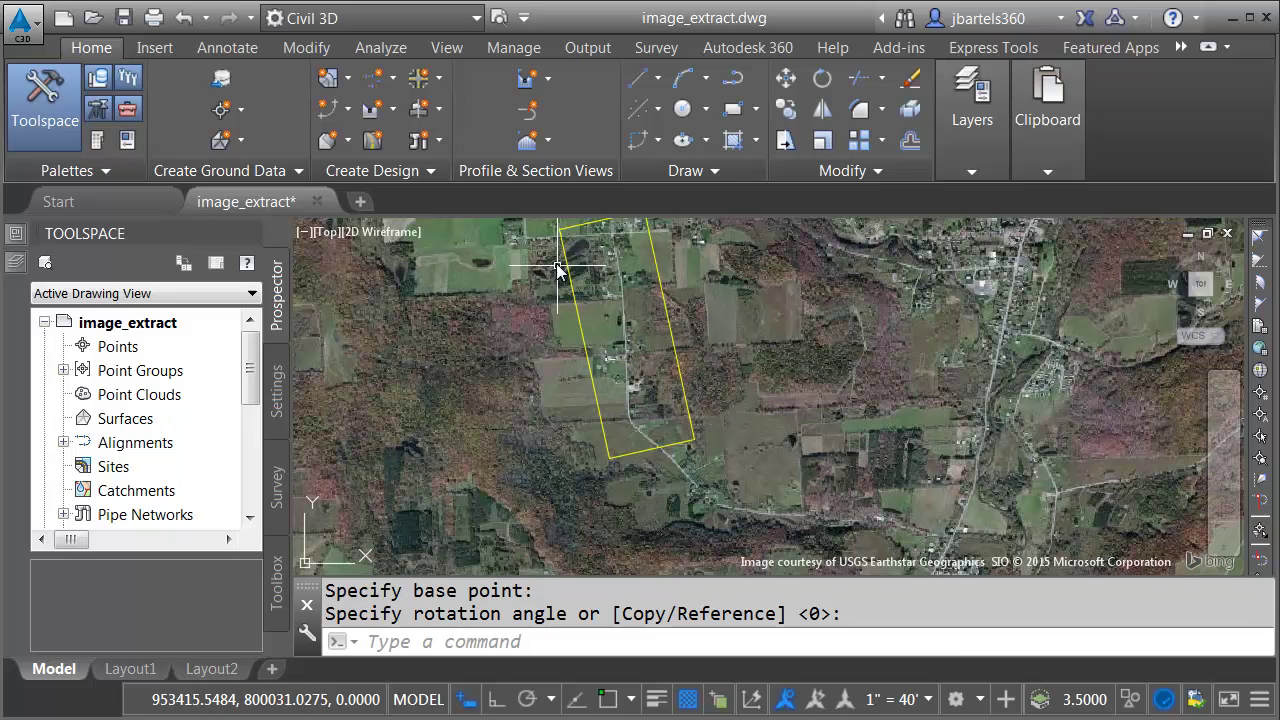
Copy the rotated rectangle twice, once overlapping its southern end and once over the main road to the east
{"action": "left_click", "coordinate": [786, 108]}
{"action": "left_click", "coordinate": [663, 286]}
{"action": "key", "text": "Return"}
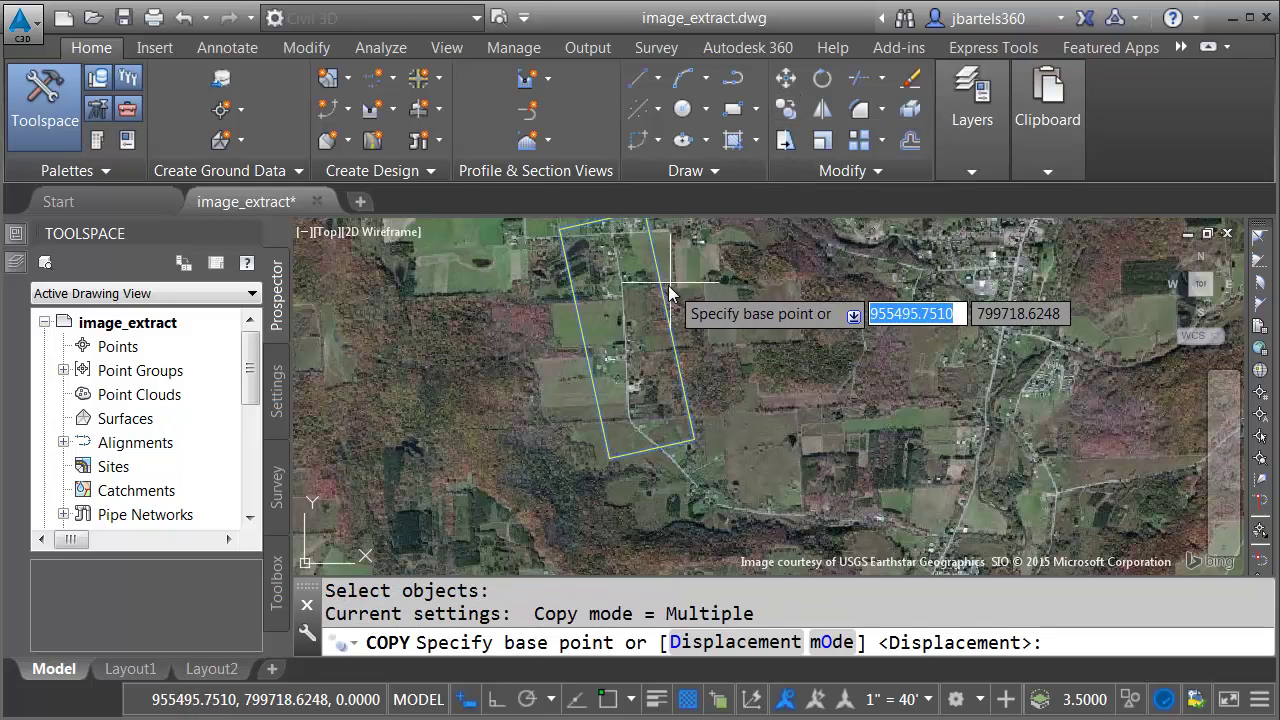
{"action": "left_click", "coordinate": [620, 272]}
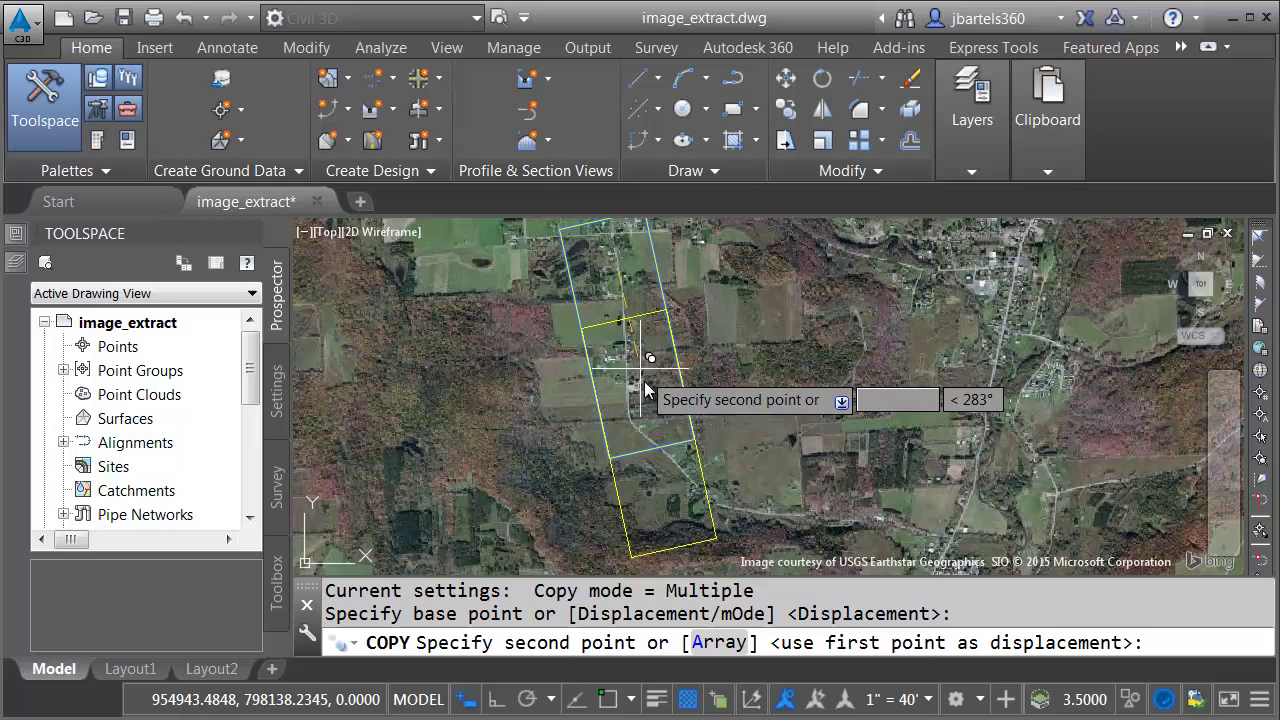
{"action": "left_click", "coordinate": [677, 475]}
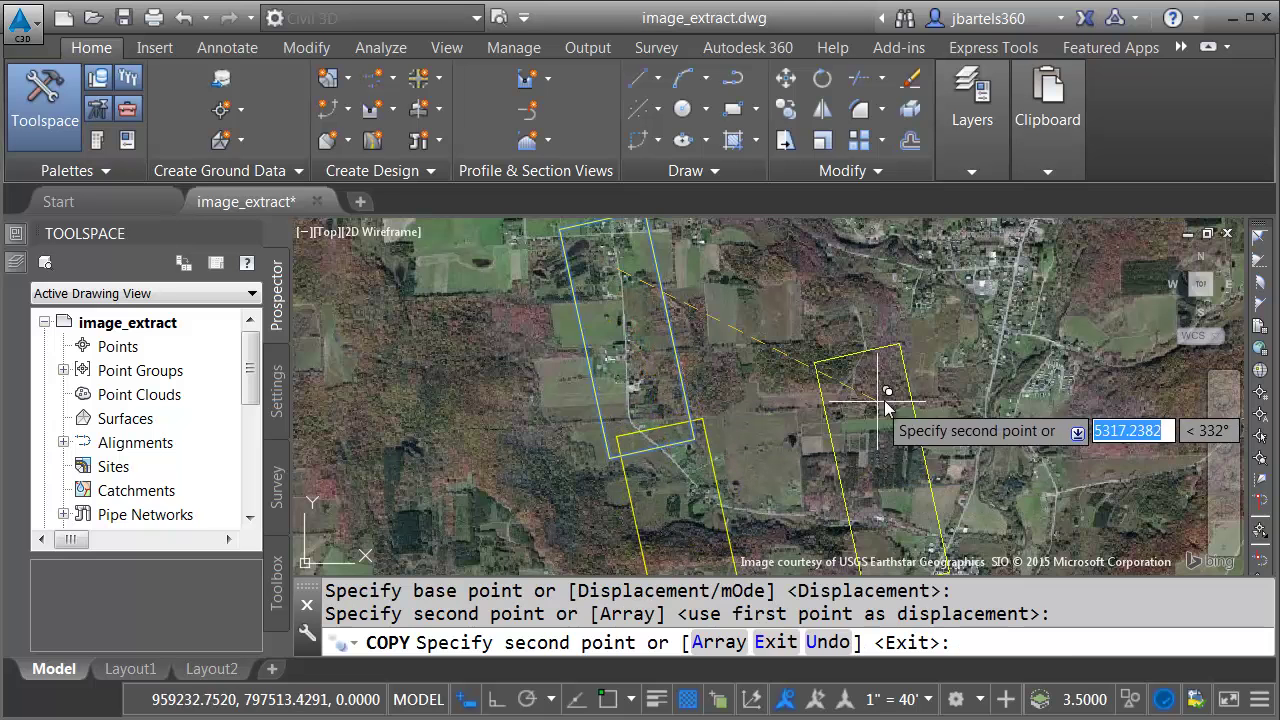
{"action": "left_click", "coordinate": [965, 400]}
{"action": "key", "text": "Escape"}
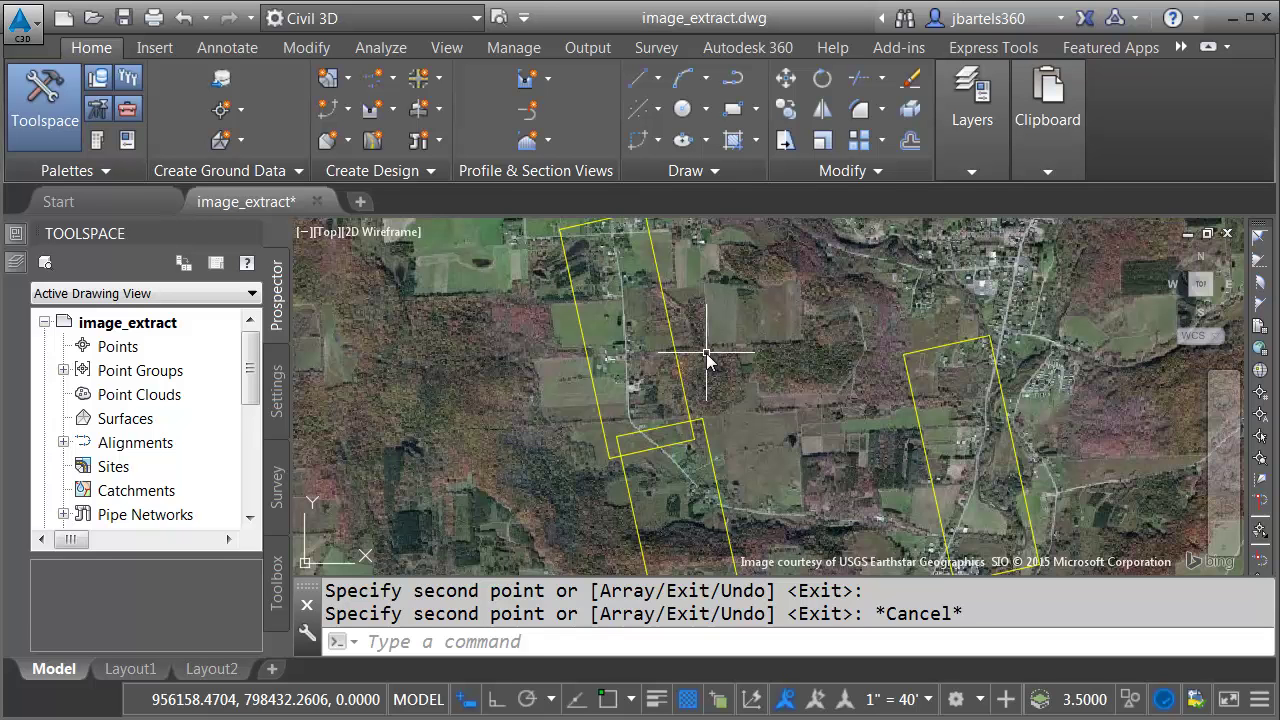
Rotate the eastern rectangle copy about 68 degrees around a point near its lower end, so that it extends west across the main road
{"action": "left_click", "coordinate": [820, 82]}
{"action": "left_click", "coordinate": [940, 355]}
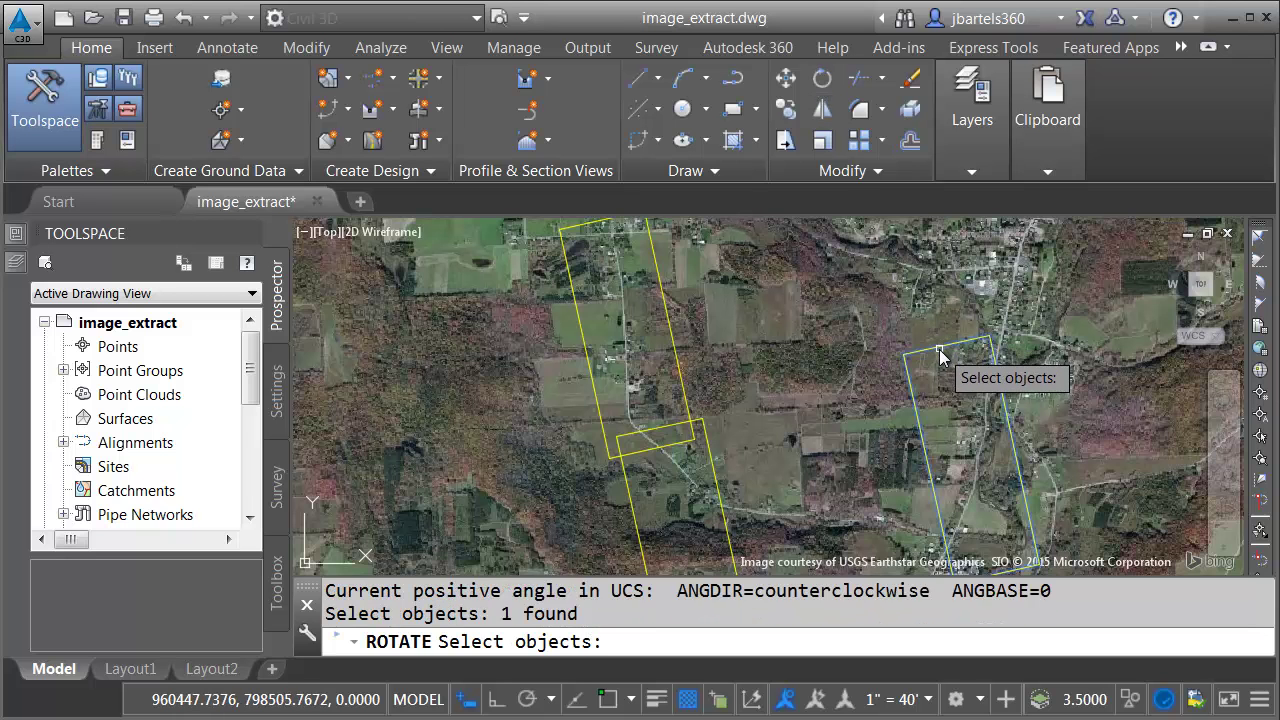
{"action": "key", "text": "Return"}
{"action": "left_click", "coordinate": [992, 540]}
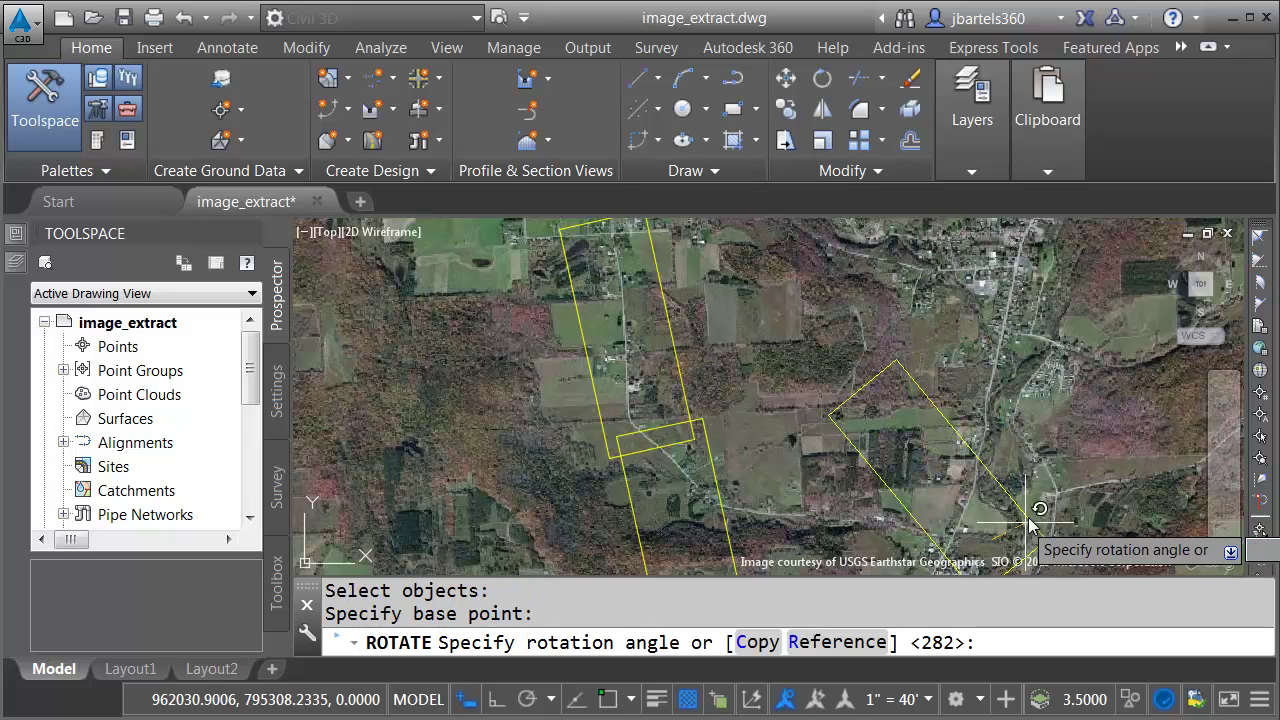
{"action": "left_click", "coordinate": [1028, 466]}
Rotate the middle rectangle copy around a point near its upper end to follow the road southeast towards the eastern rectangle
{"action": "left_click", "coordinate": [709, 455]}
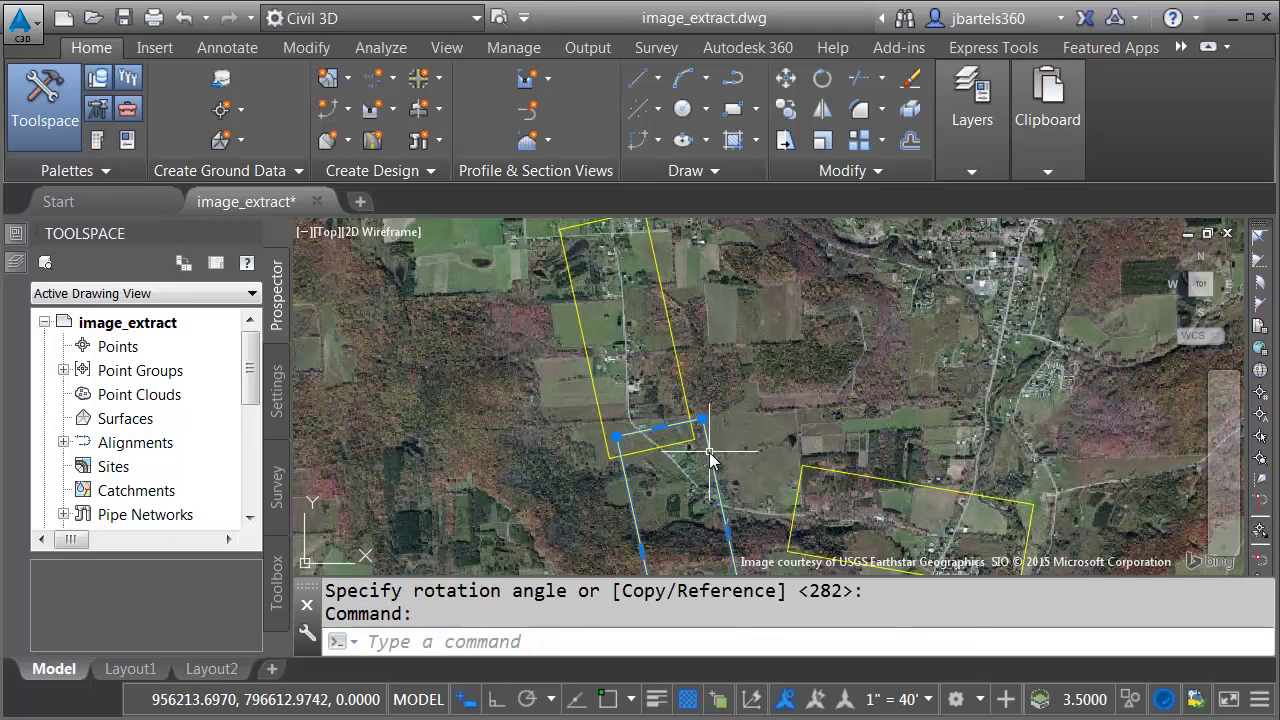
{"action": "left_click", "coordinate": [821, 79]}
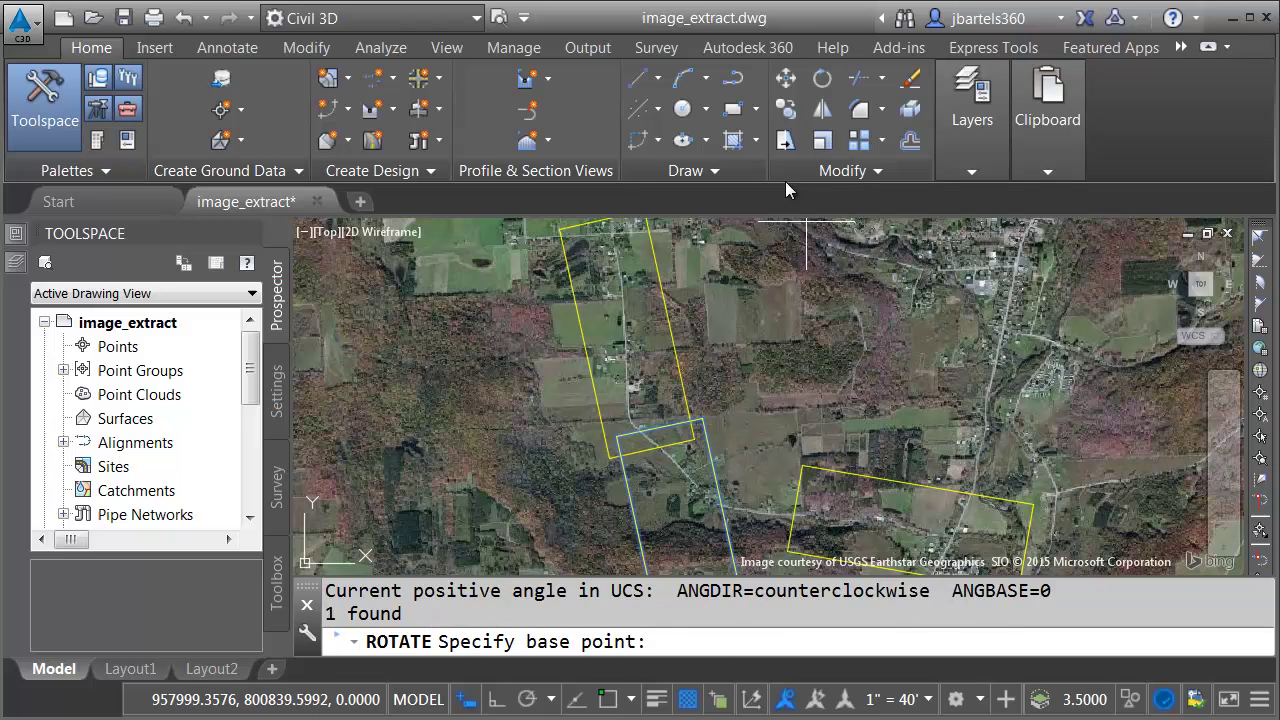
{"action": "left_click", "coordinate": [668, 438]}
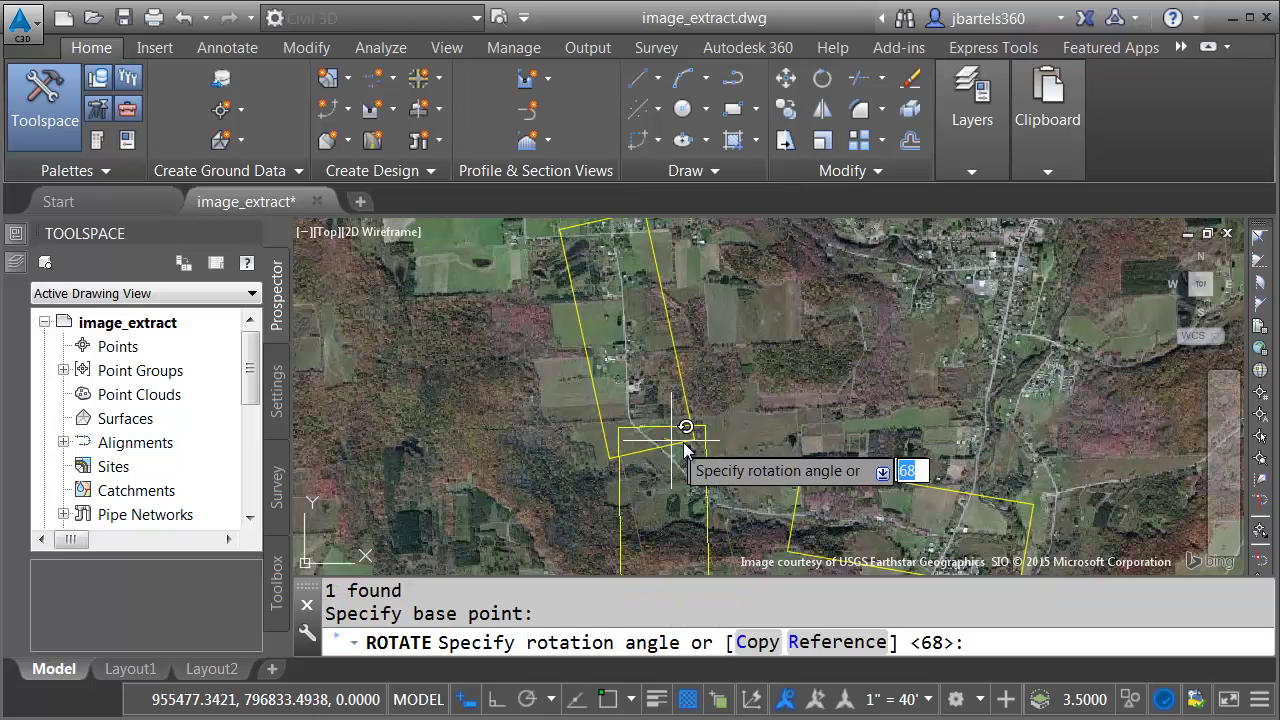
{"action": "left_click", "coordinate": [760, 335]}
Move the middle rectangle slightly northwest so that it covers the road bend and overlaps both neighbouring rectangles
{"action": "left_click", "coordinate": [785, 78]}
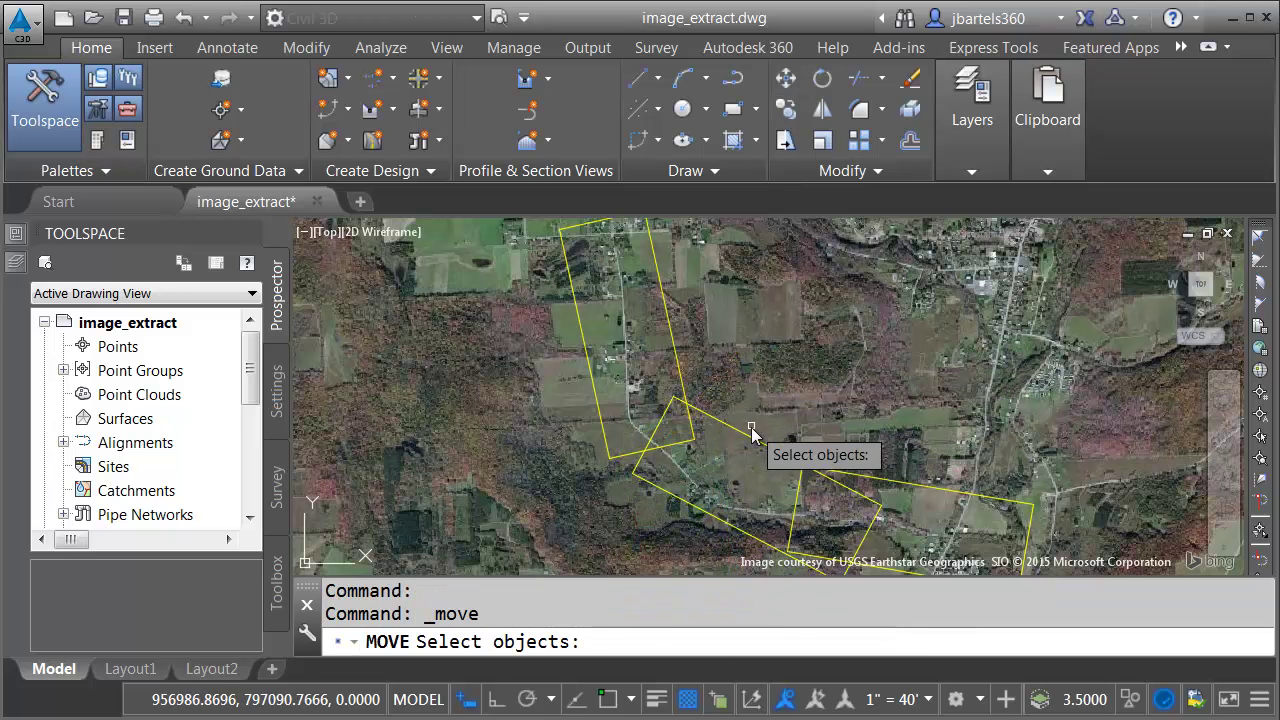
{"action": "left_click", "coordinate": [751, 435]}
{"action": "key", "text": "Return"}
{"action": "left_click", "coordinate": [813, 406]}
{"action": "left_click", "coordinate": [783, 396]}
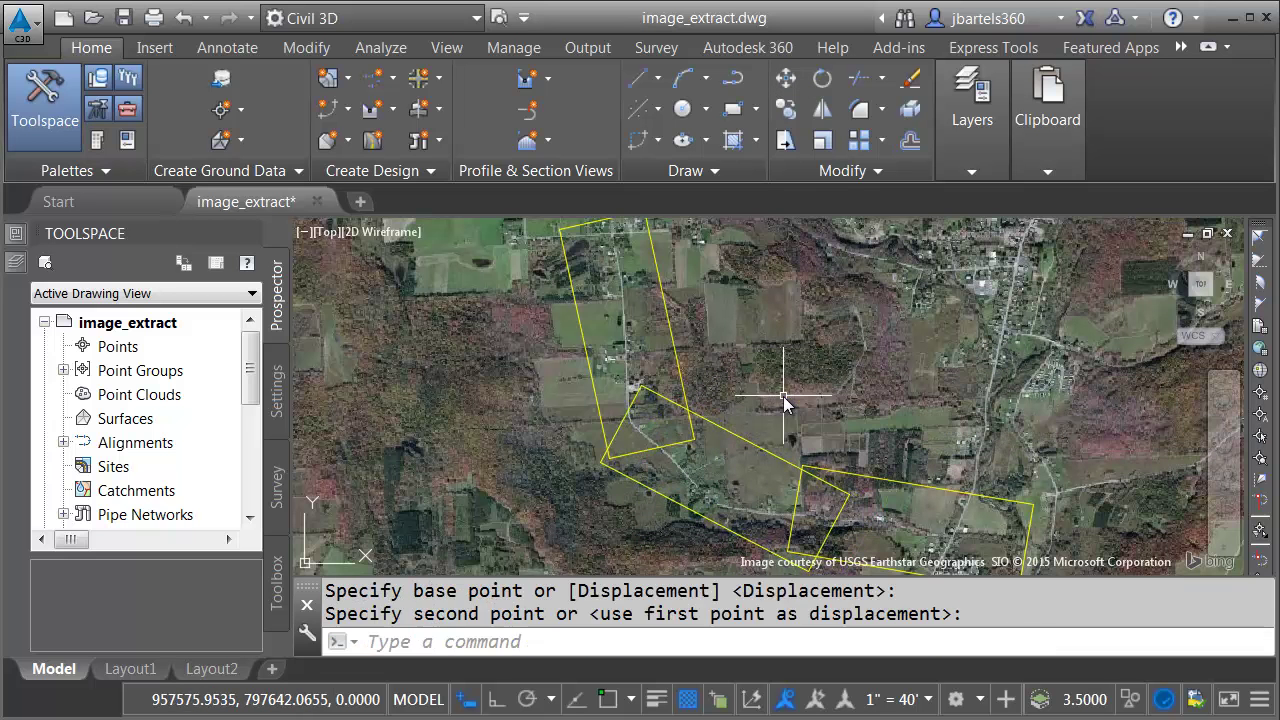
{"action": "key", "text": "Escape"}
{"action": "key", "text": "Escape"}
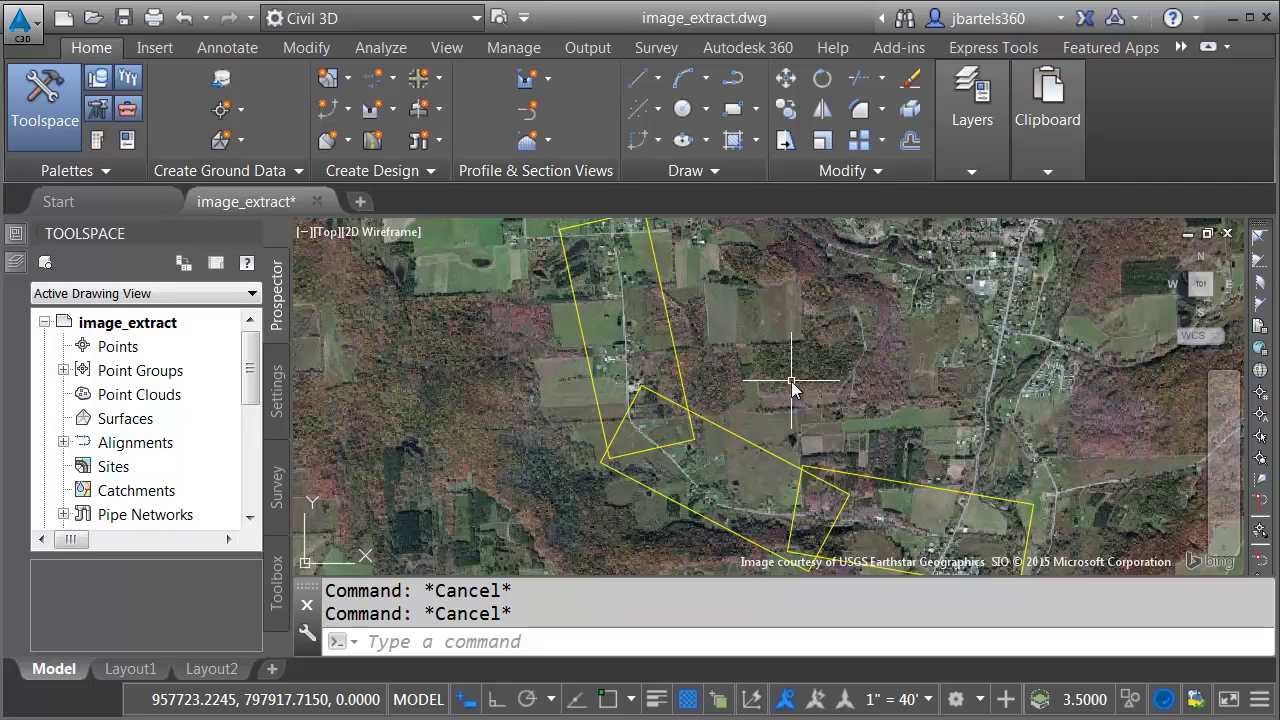
Align the UCS to the northern rectangle using the Object option
{"action": "type", "text": "ucs"}
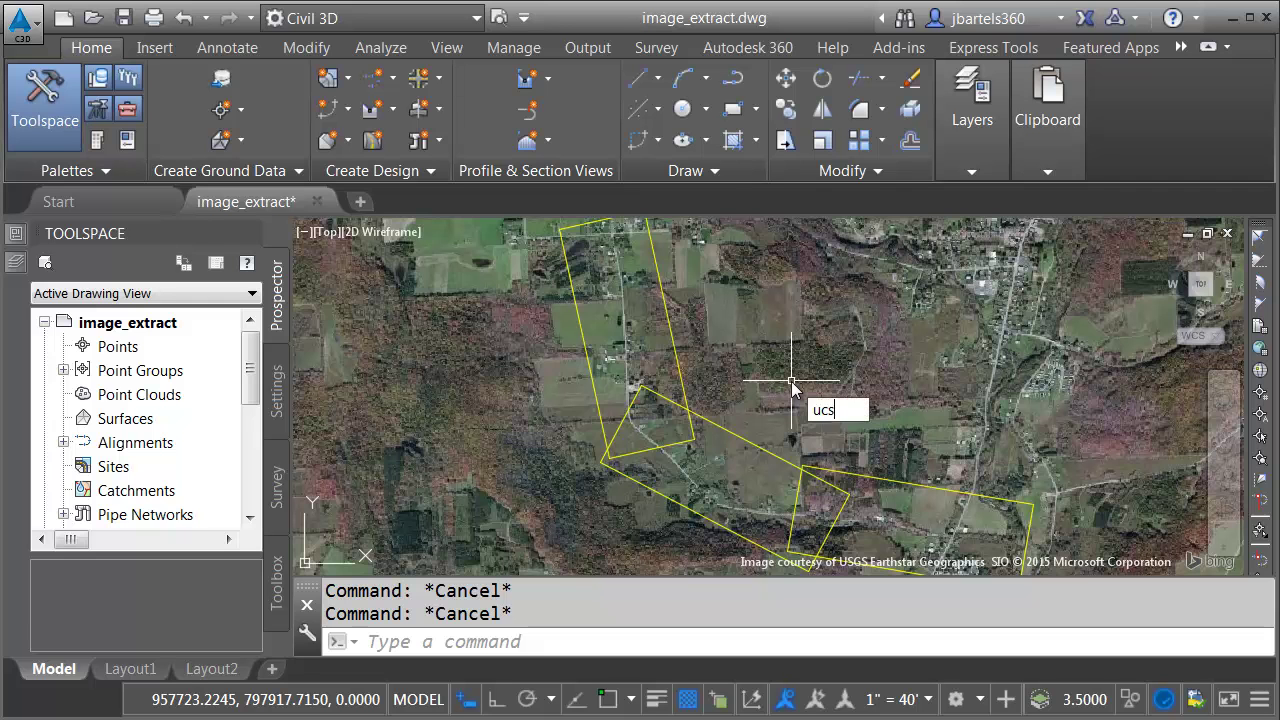
{"action": "key", "text": "Return"}
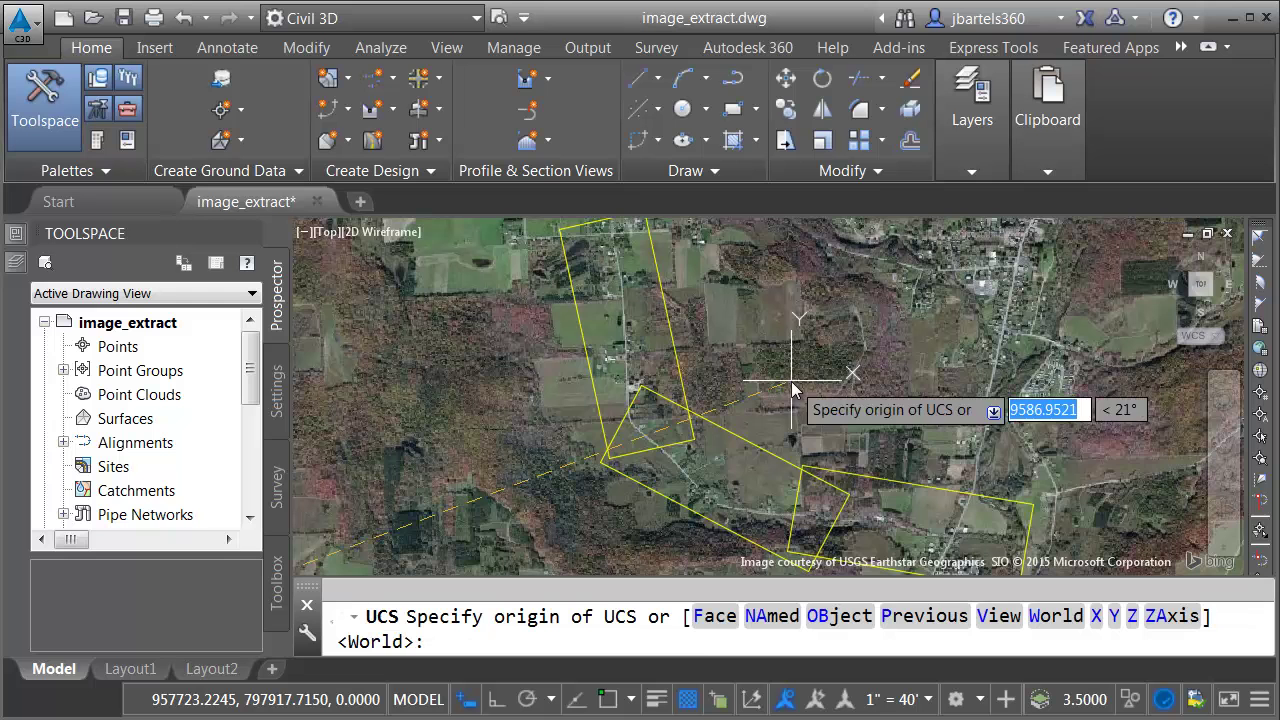
{"action": "left_click", "coordinate": [818, 618]}
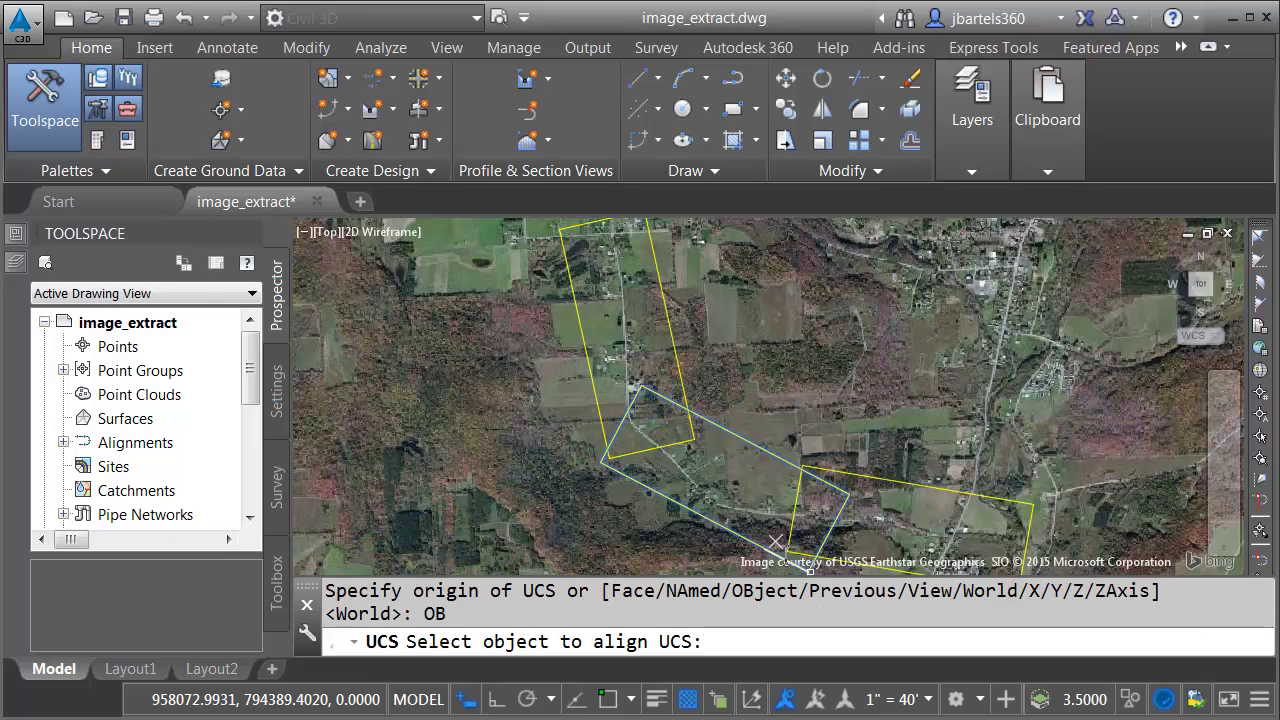
{"action": "left_click", "coordinate": [565, 256]}
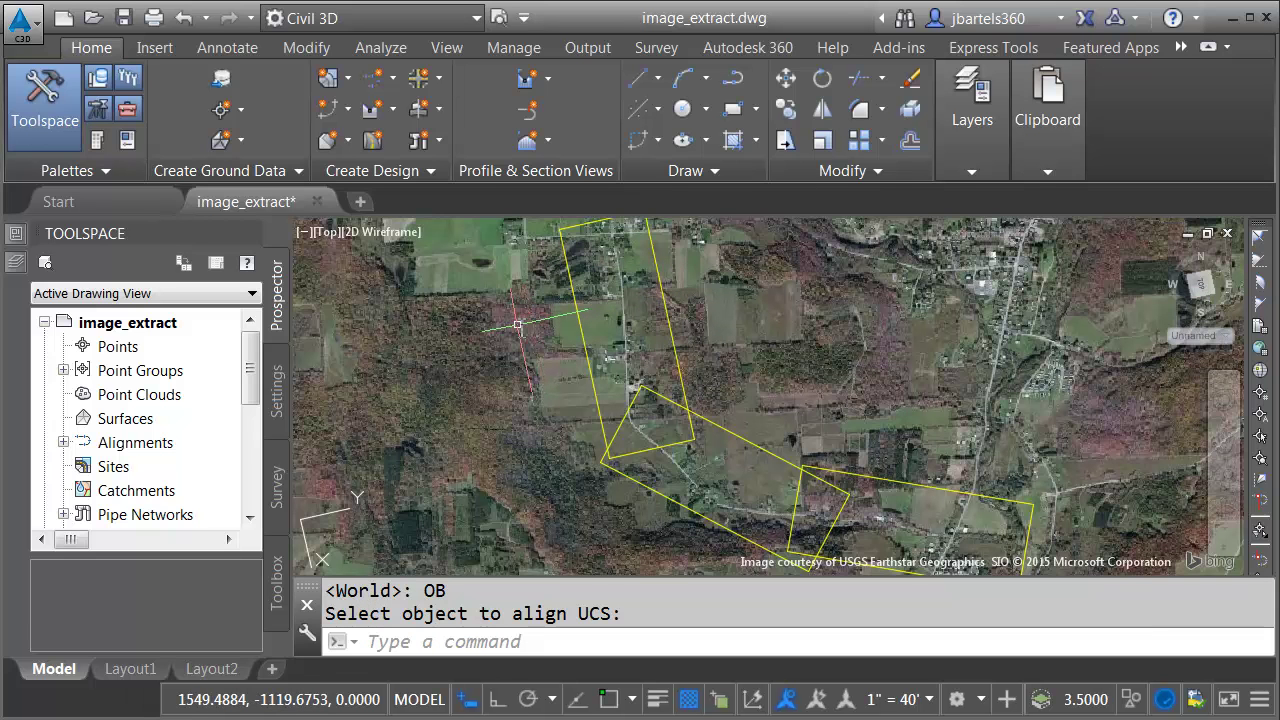
Switch to the plan view of the current UCS and capture the map imagery of the viewport framing the northern rectangle
{"action": "type", "text": "plan"}
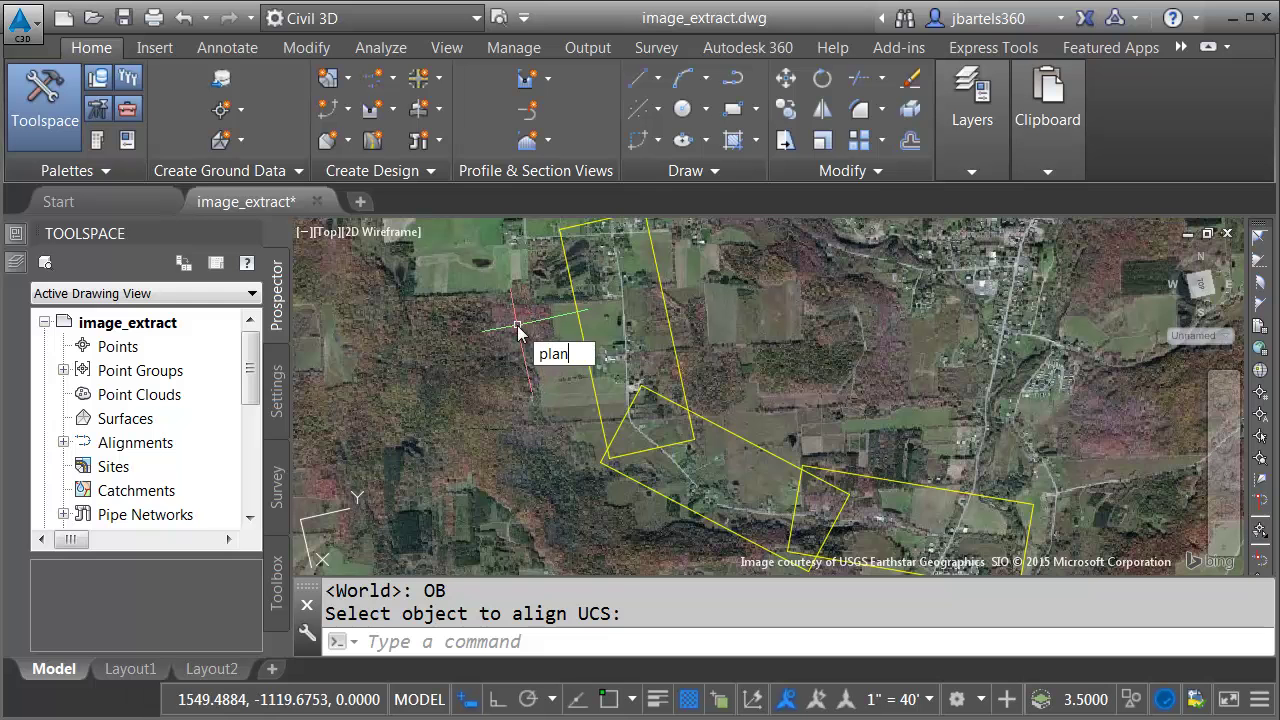
{"action": "key", "text": "Return"}
{"action": "key", "text": "Return"}
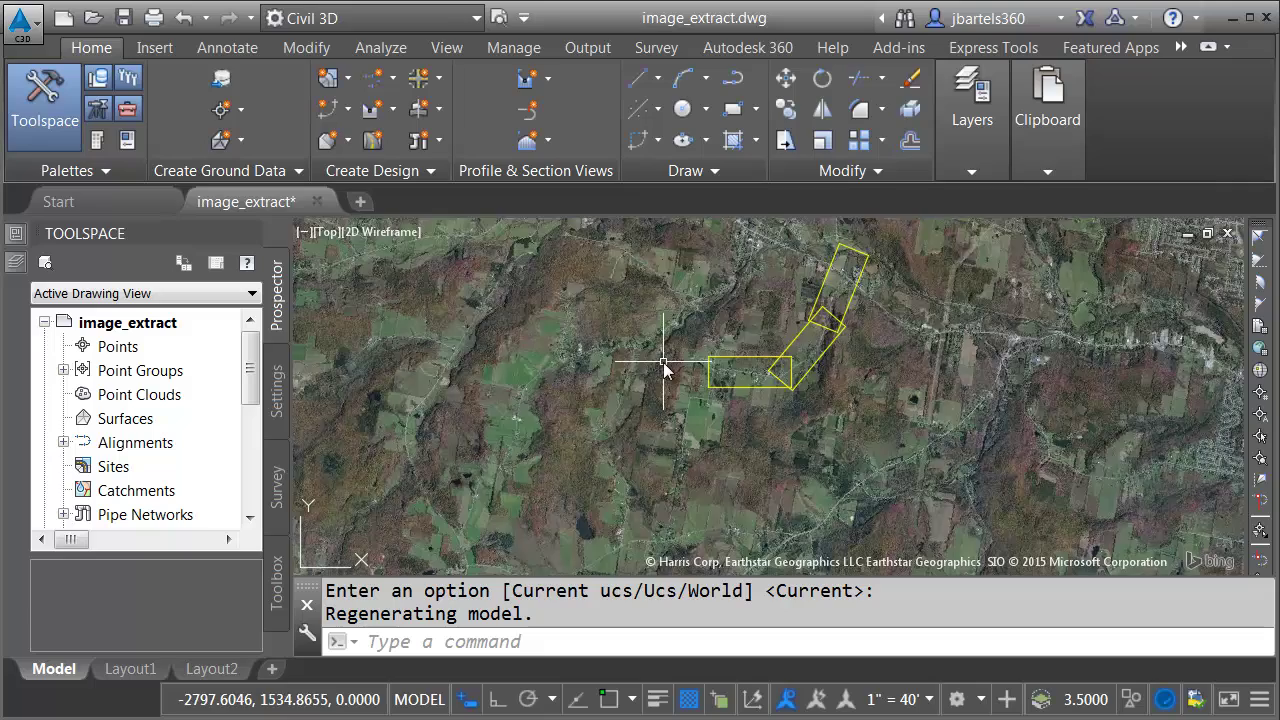
{"action": "scroll", "coordinate": [743, 371], "scroll_direction": "up", "scroll_amount": 10}
{"action": "middle_click_drag", "start_coordinate": [794, 385], "coordinate": [756, 398]}
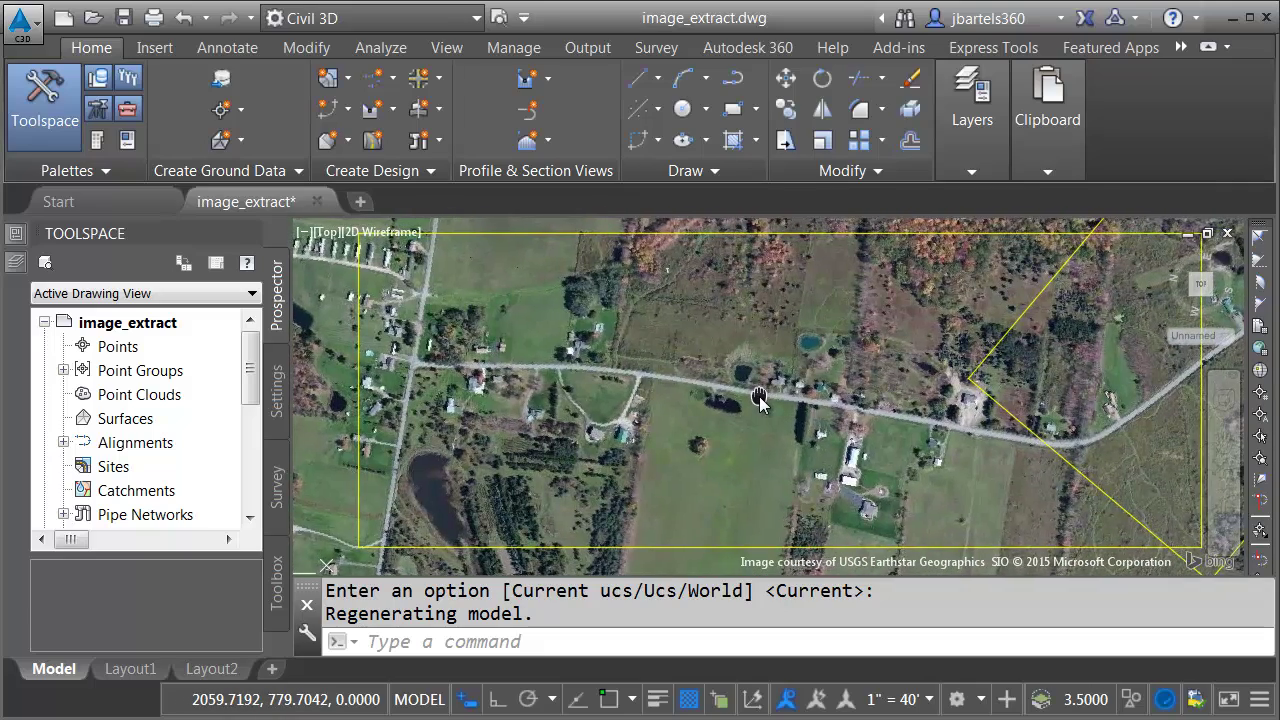
{"action": "left_click", "coordinate": [1182, 47]}
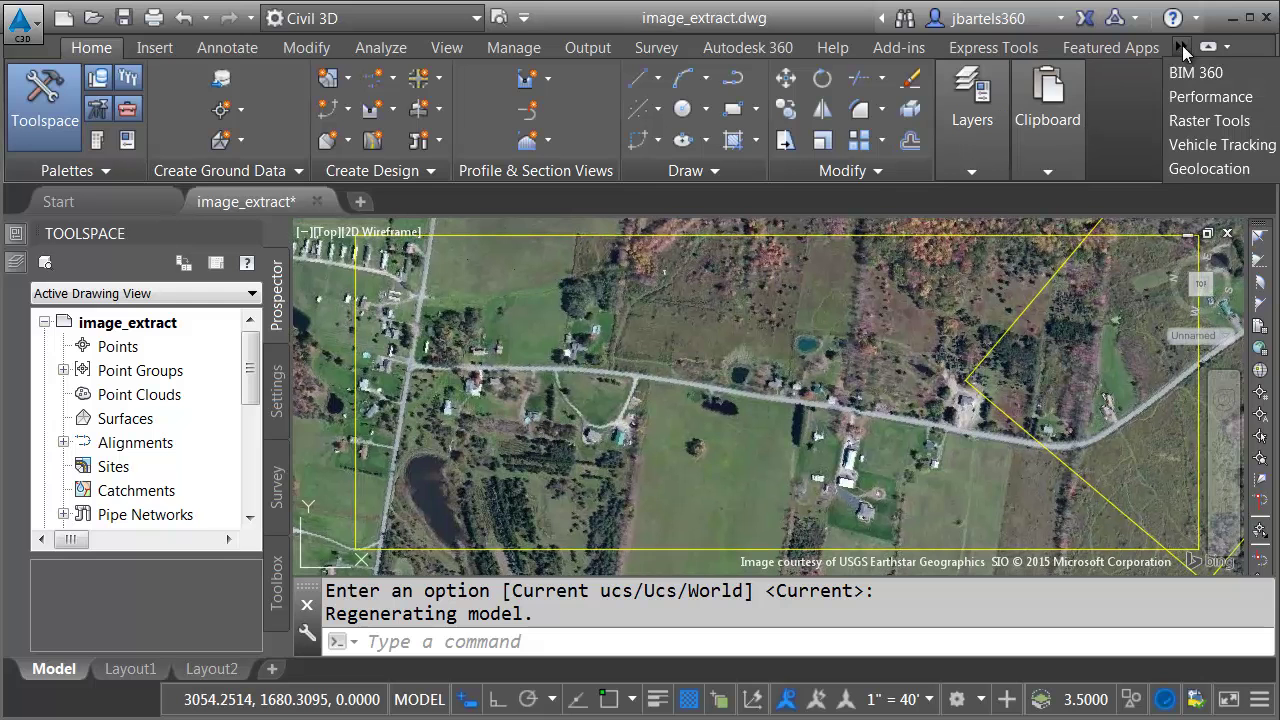
{"action": "left_click", "coordinate": [1178, 169]}
{"action": "left_click", "coordinate": [519, 140]}
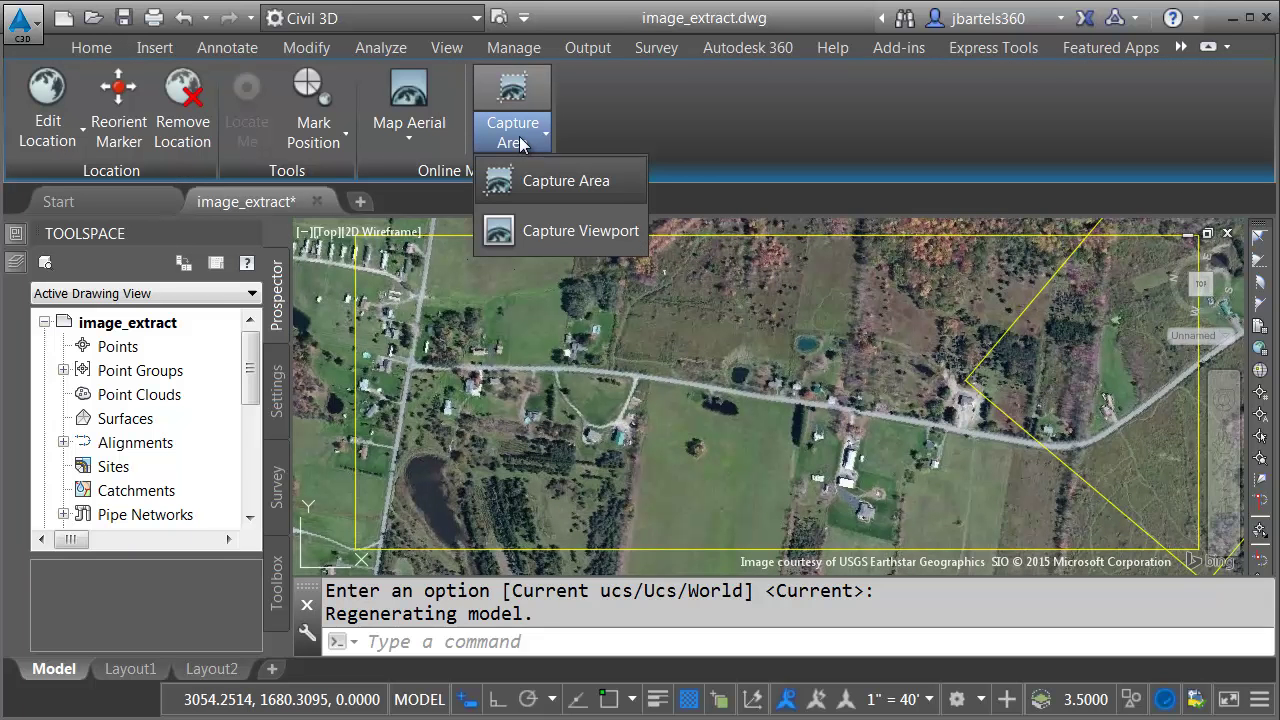
{"action": "left_click", "coordinate": [560, 230]}
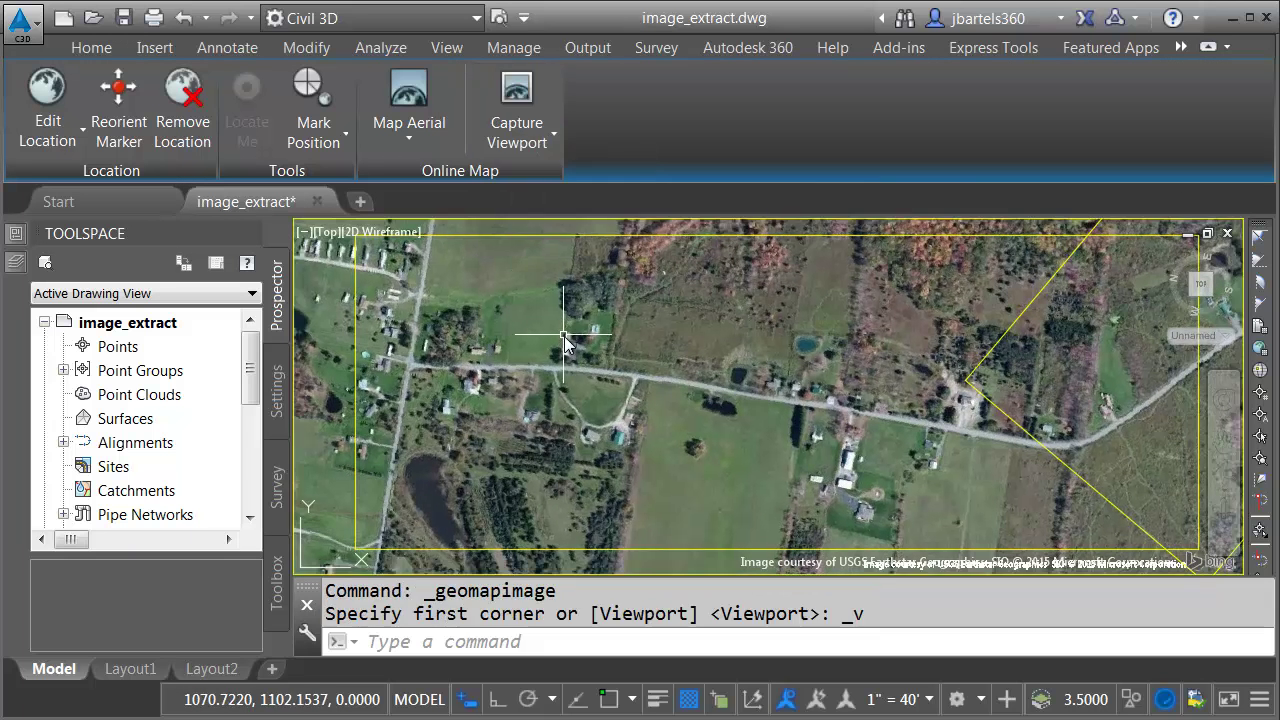
Align the UCS to the middle rectangle using the Object option
{"action": "scroll", "coordinate": [600, 400], "scroll_direction": "down", "scroll_amount": 3}
{"action": "middle_click_drag", "start_coordinate": [498, 410], "coordinate": [530, 428]}
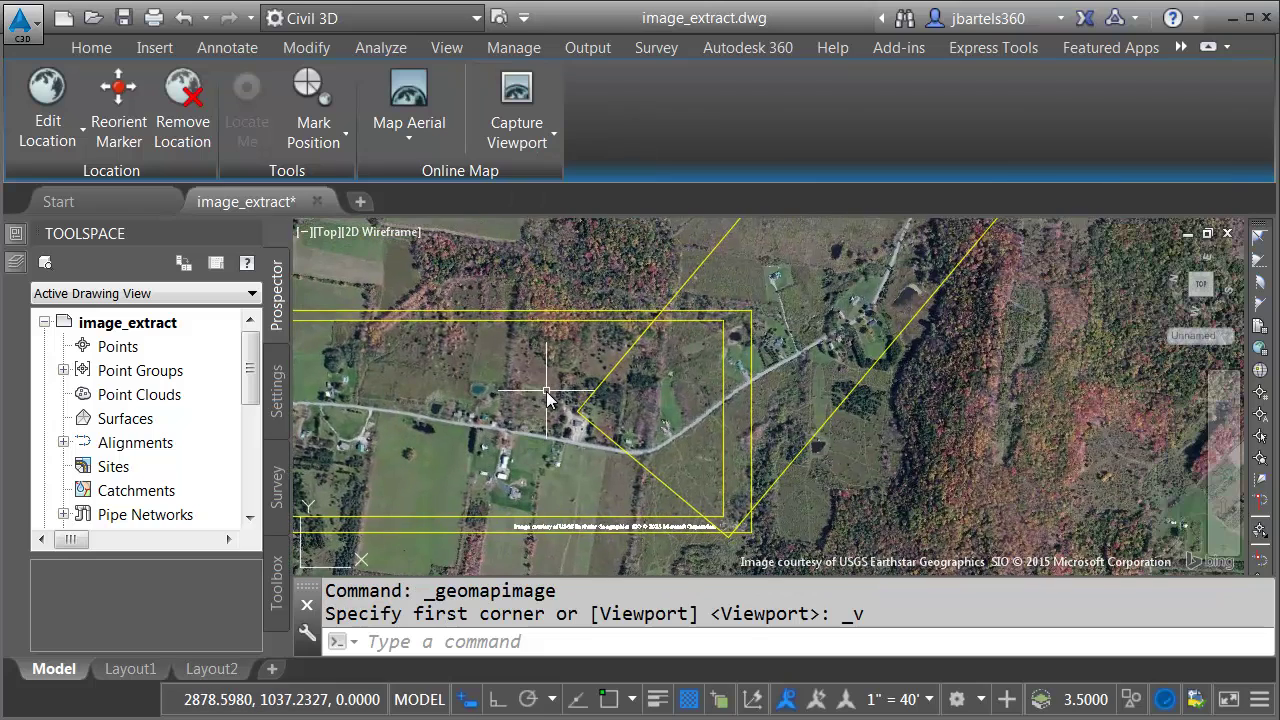
{"action": "type", "text": "ucs"}
{"action": "key", "text": "Return"}
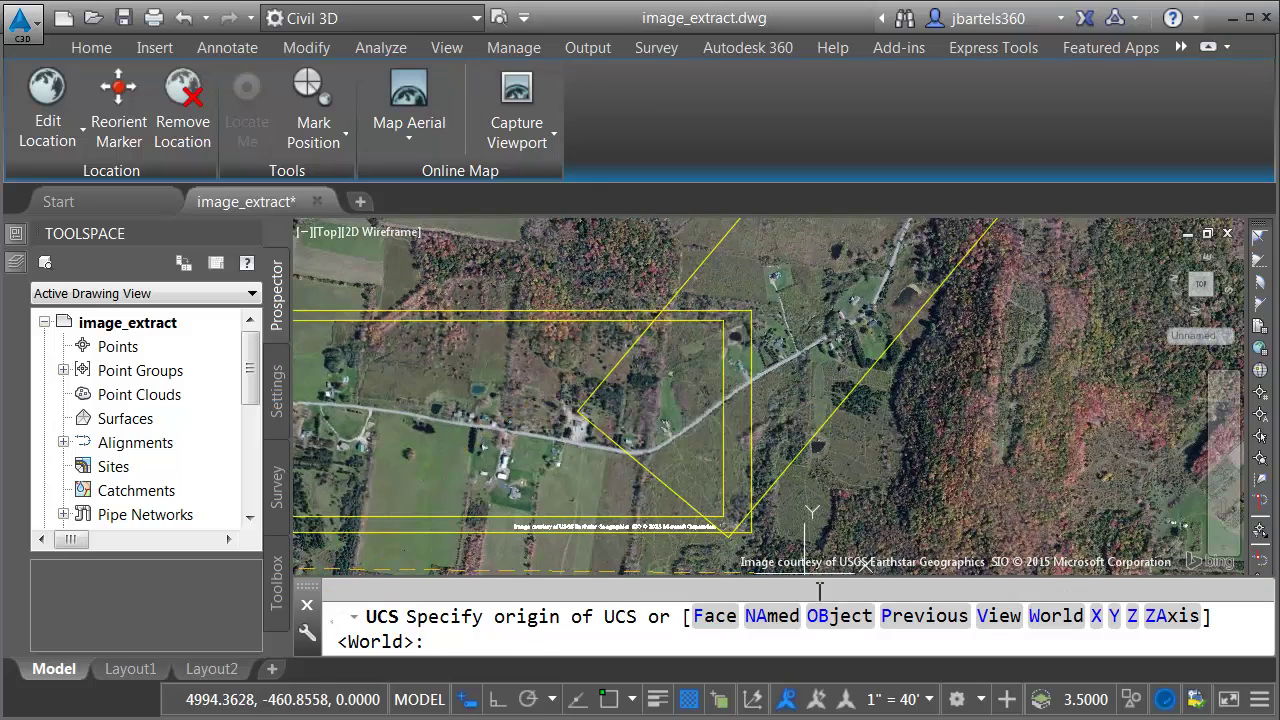
{"action": "type", "text": "ob"}
{"action": "key", "text": "Return"}
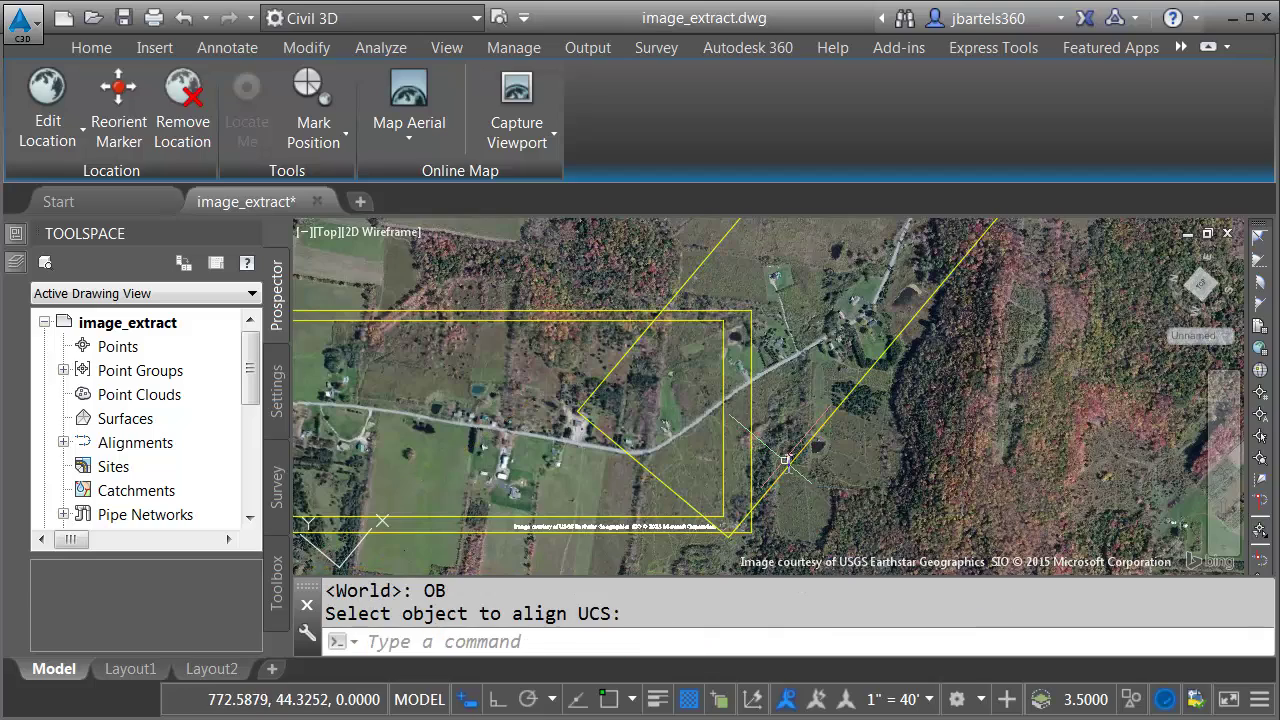
Set the plan view to the current UCS and capture the viewport's aerial imagery around the middle rectangle
{"action": "type", "text": "plan"}
{"action": "key", "text": "Return"}
{"action": "key", "text": "Return"}
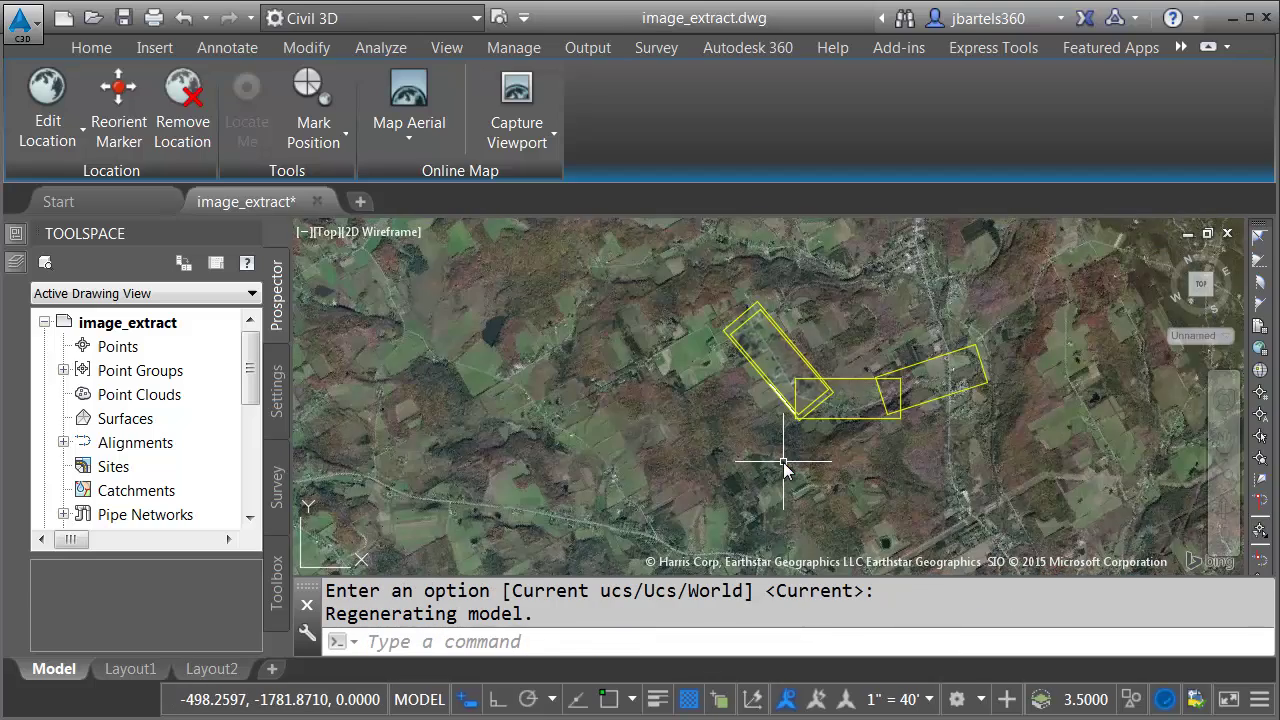
{"action": "scroll", "coordinate": [807, 358], "scroll_direction": "up", "scroll_amount": 5}
{"action": "scroll", "coordinate": [807, 358], "scroll_direction": "up", "scroll_amount": 2}
{"action": "middle_click_drag", "start_coordinate": [807, 358], "coordinate": [830, 401]}
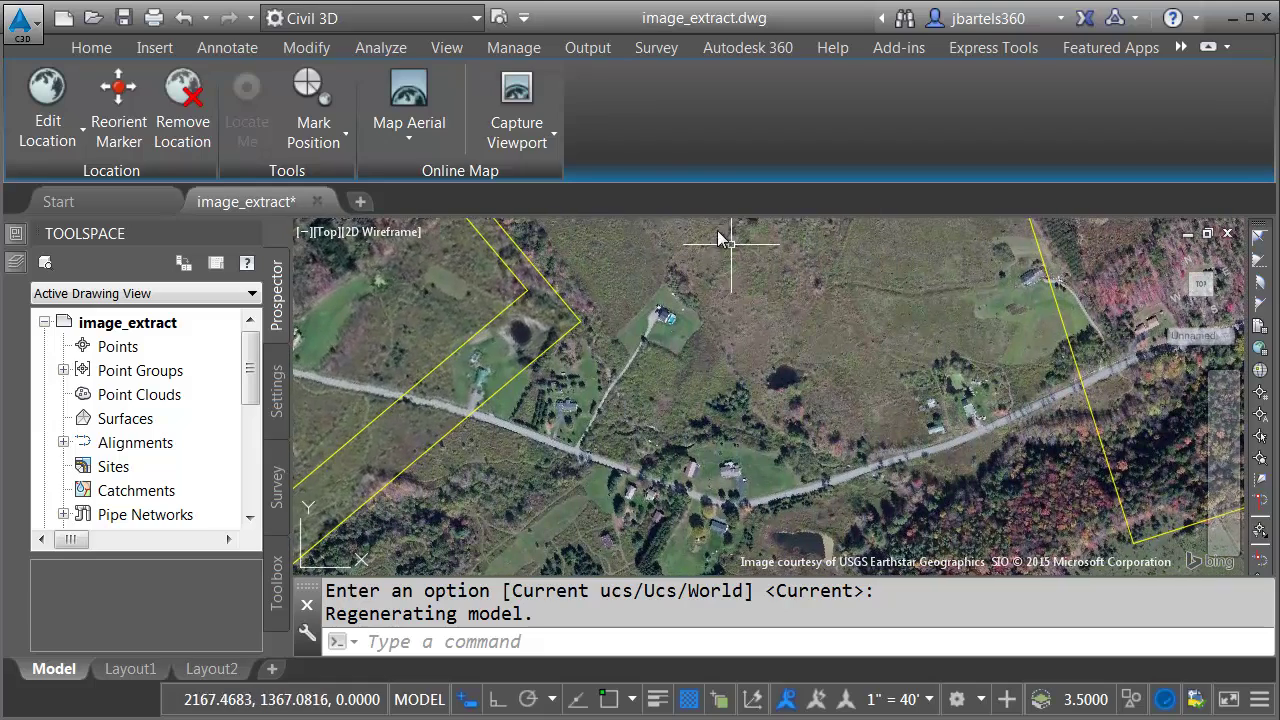
{"action": "left_click", "coordinate": [517, 110]}
Align the UCS to the eastern rectangle using the Object option
{"action": "scroll", "coordinate": [814, 397], "scroll_direction": "down", "scroll_amount": 2}
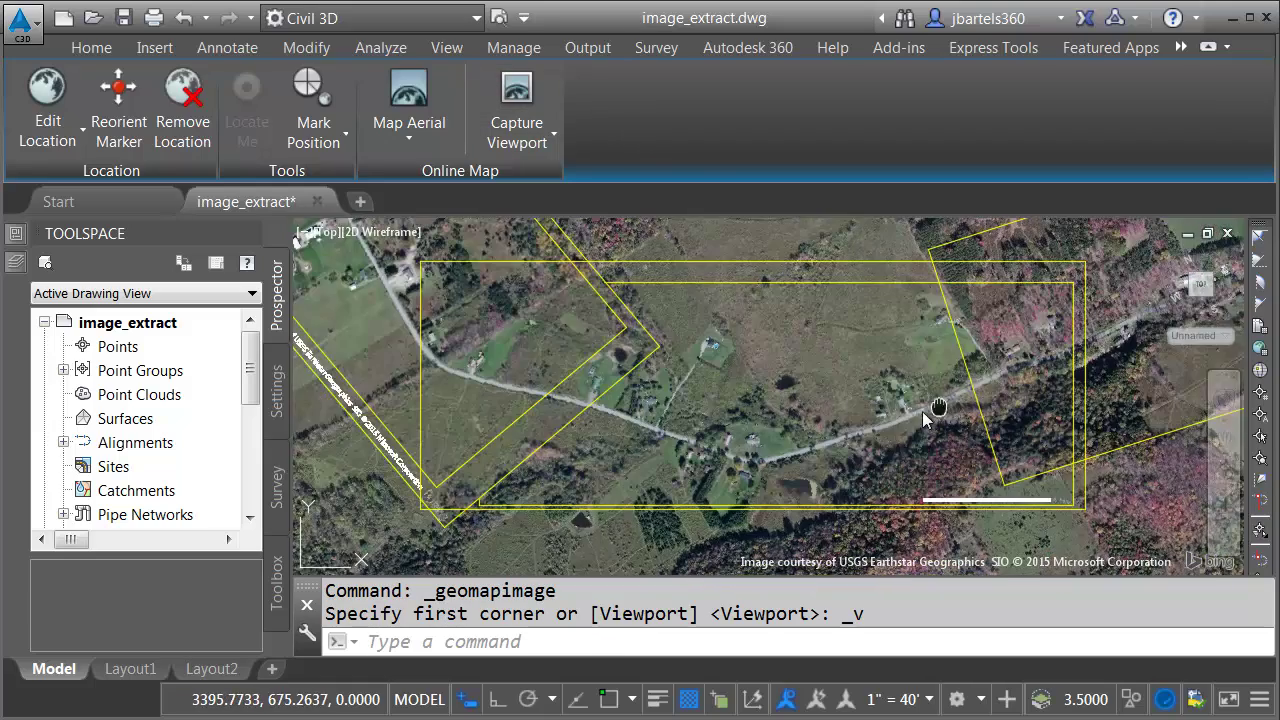
{"action": "middle_click_drag", "start_coordinate": [924, 420], "coordinate": [777, 418]}
{"action": "type", "text": "ucs"}
{"action": "key", "text": "Return"}
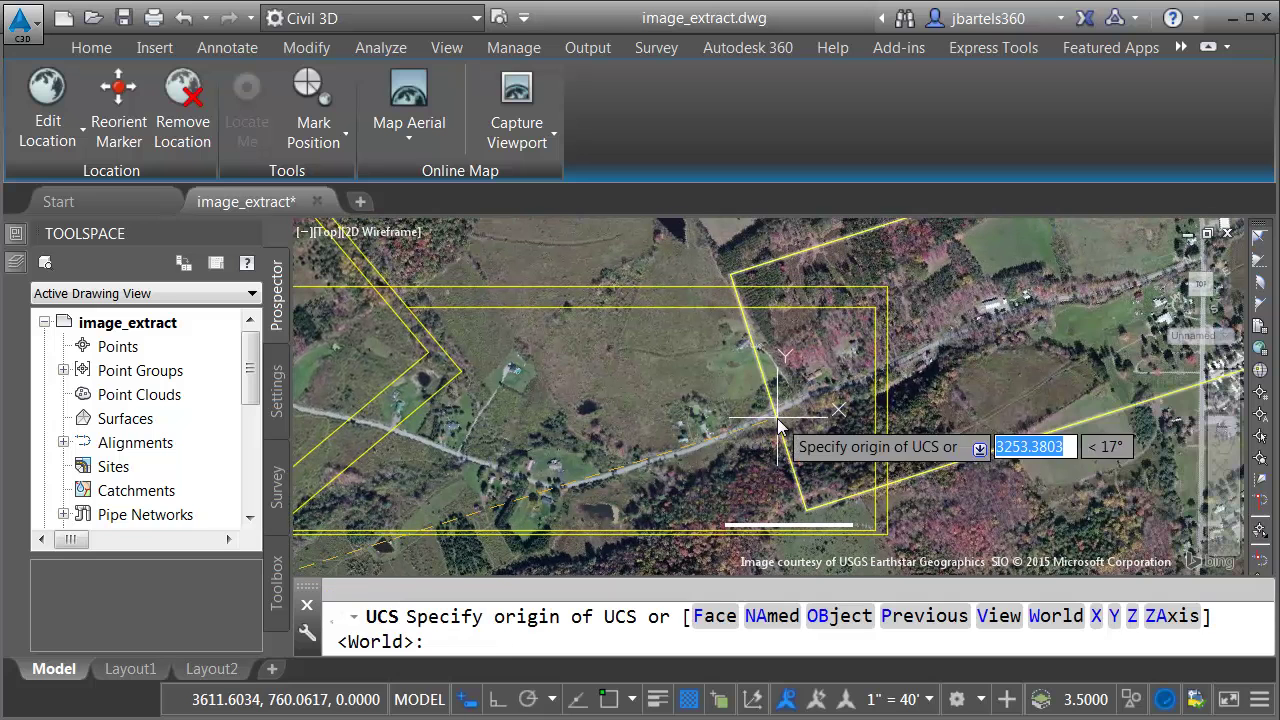
{"action": "left_click", "coordinate": [836, 616]}
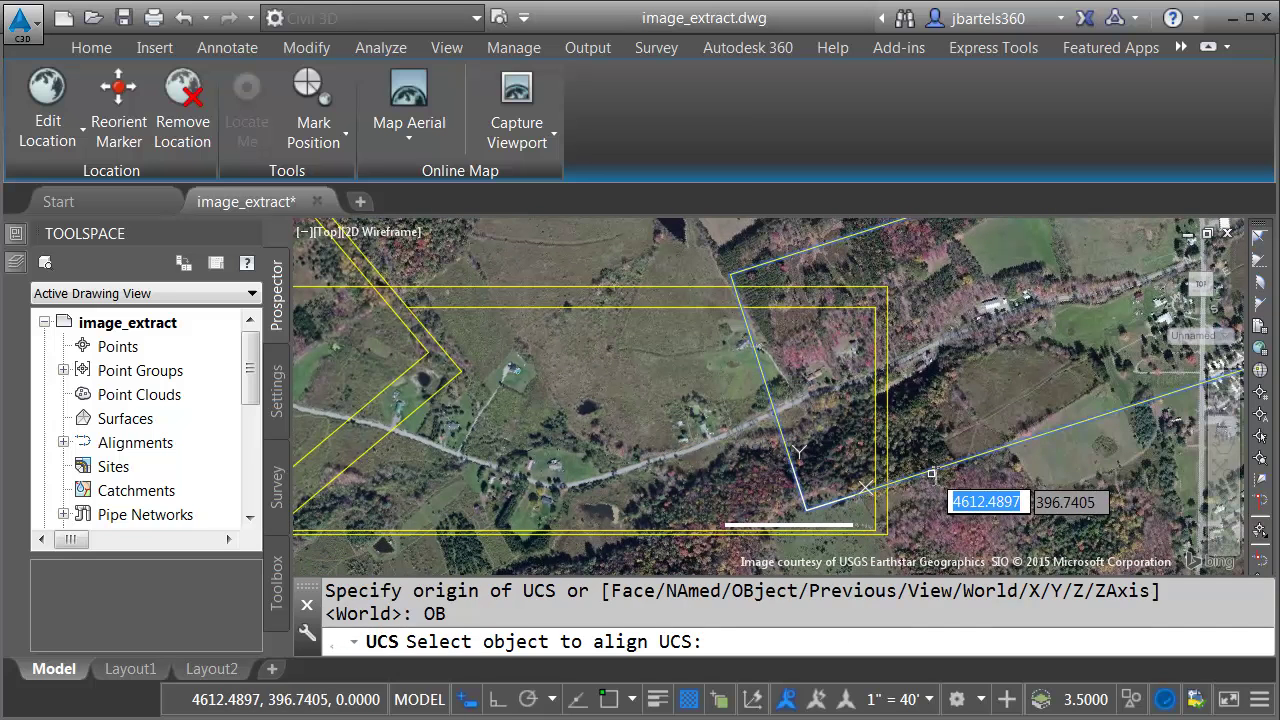
{"action": "left_click", "coordinate": [931, 472]}
Change to the current UCS plan view and capture the viewport's aerial imagery around the eastern rectangle
{"action": "type", "text": "plan"}
{"action": "key", "text": "Return"}
{"action": "key", "text": "Return"}
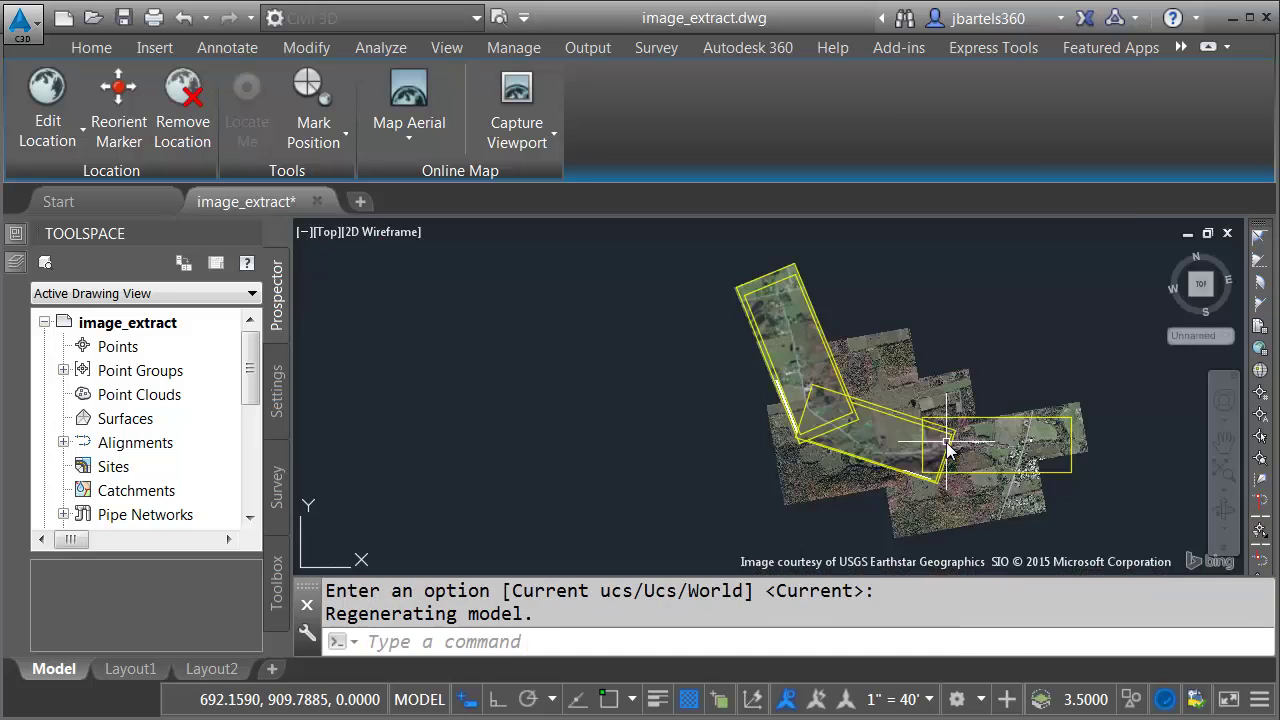
{"action": "scroll", "coordinate": [1024, 447], "scroll_direction": "up", "scroll_amount": 6}
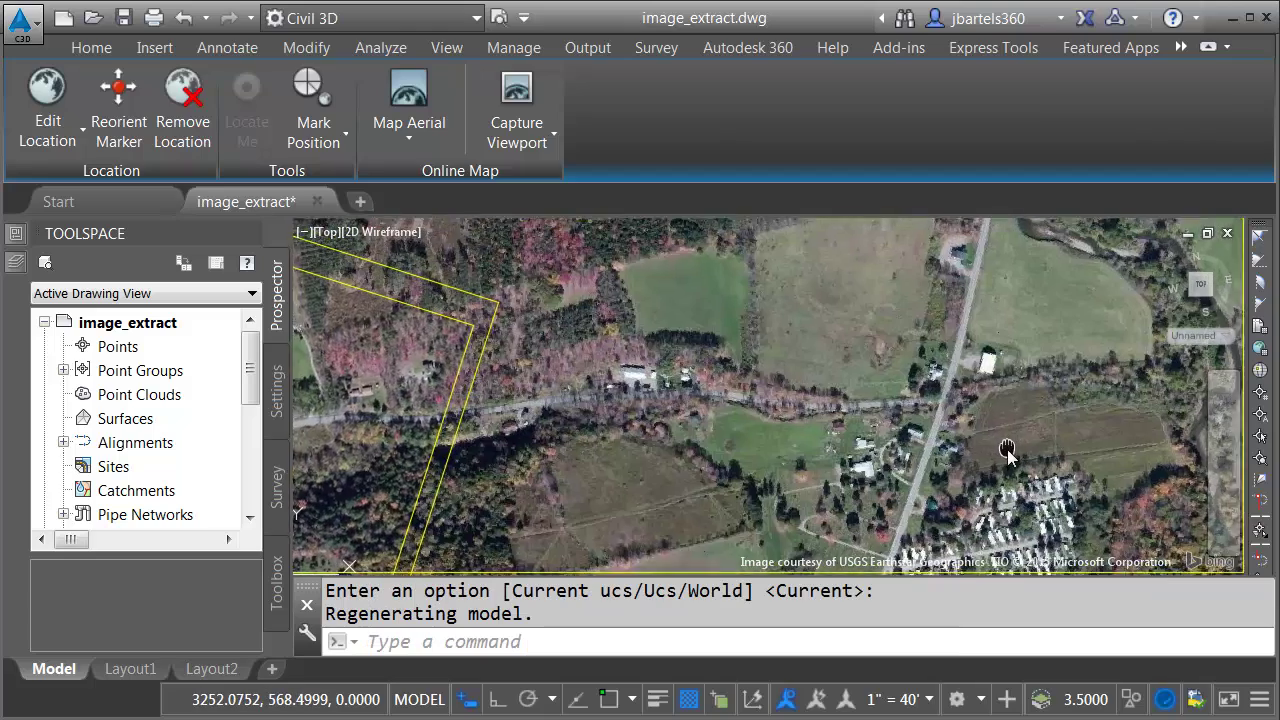
{"action": "left_click", "coordinate": [518, 100]}
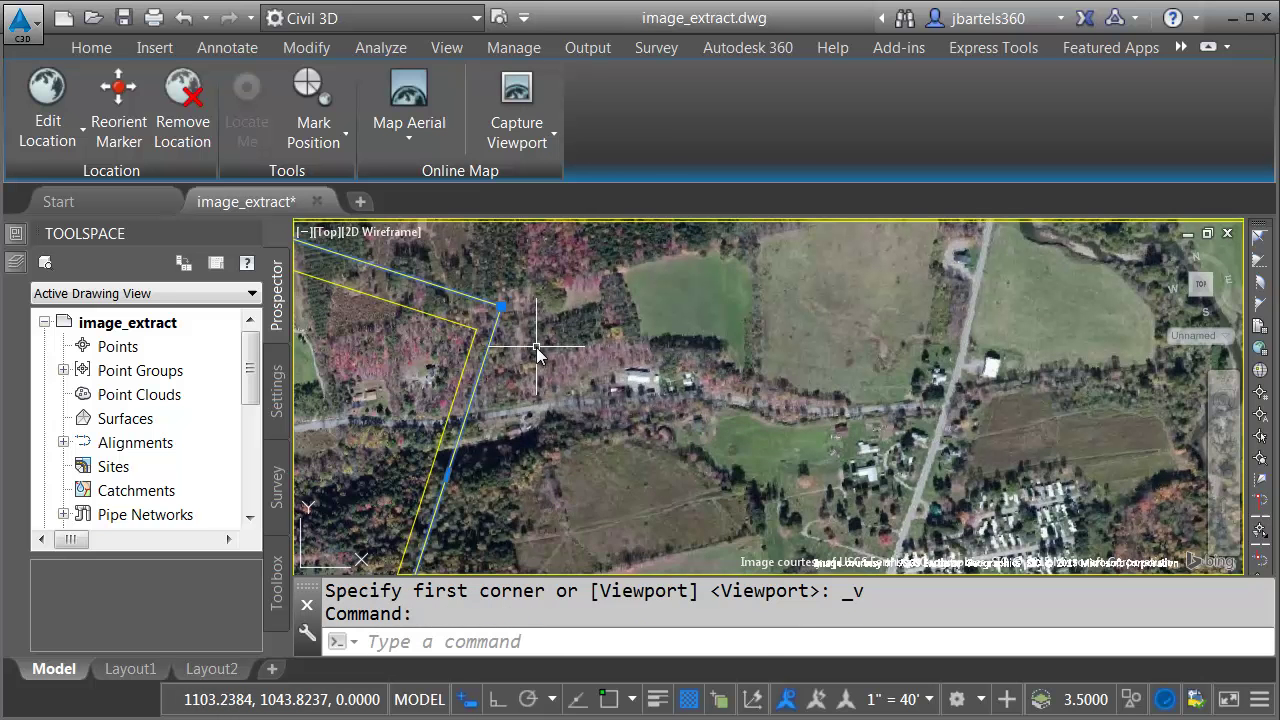
Select all rectangles similar to the middle one and erase them, keeping the captured map images
{"action": "right_click", "coordinate": [537, 352]}
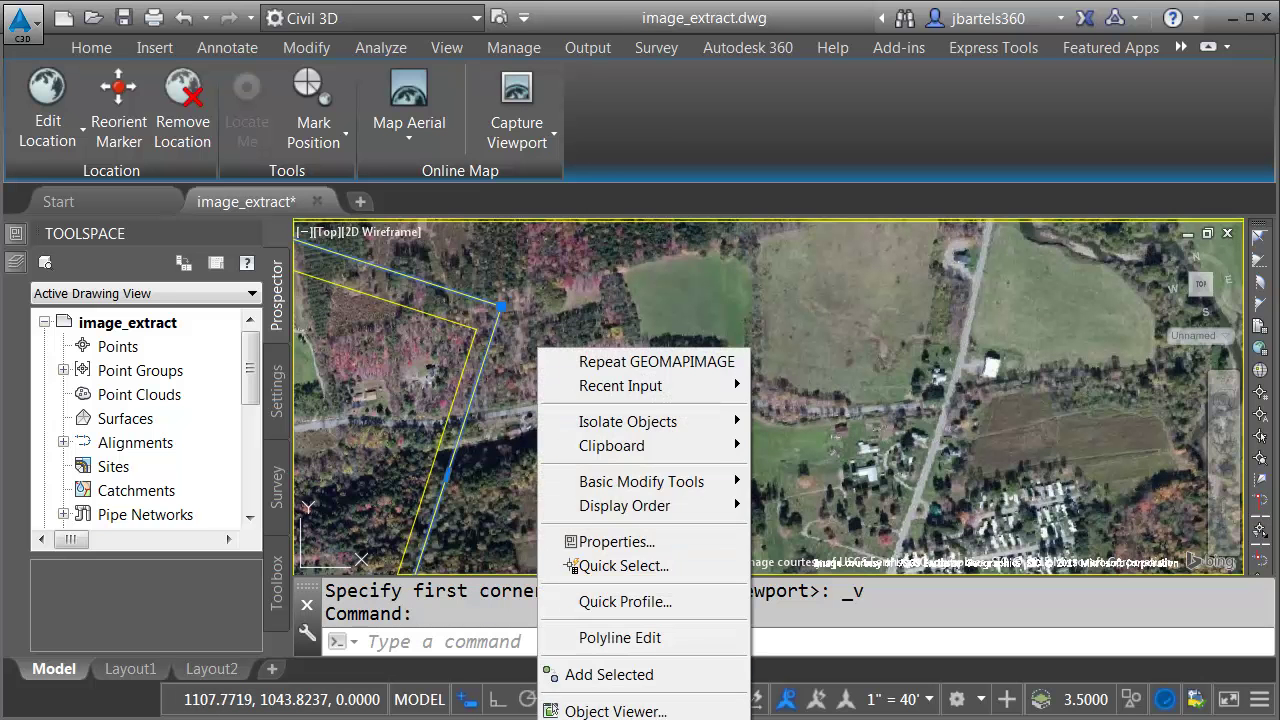
{"action": "left_click", "coordinate": [610, 719]}
{"action": "key", "text": "Delete"}
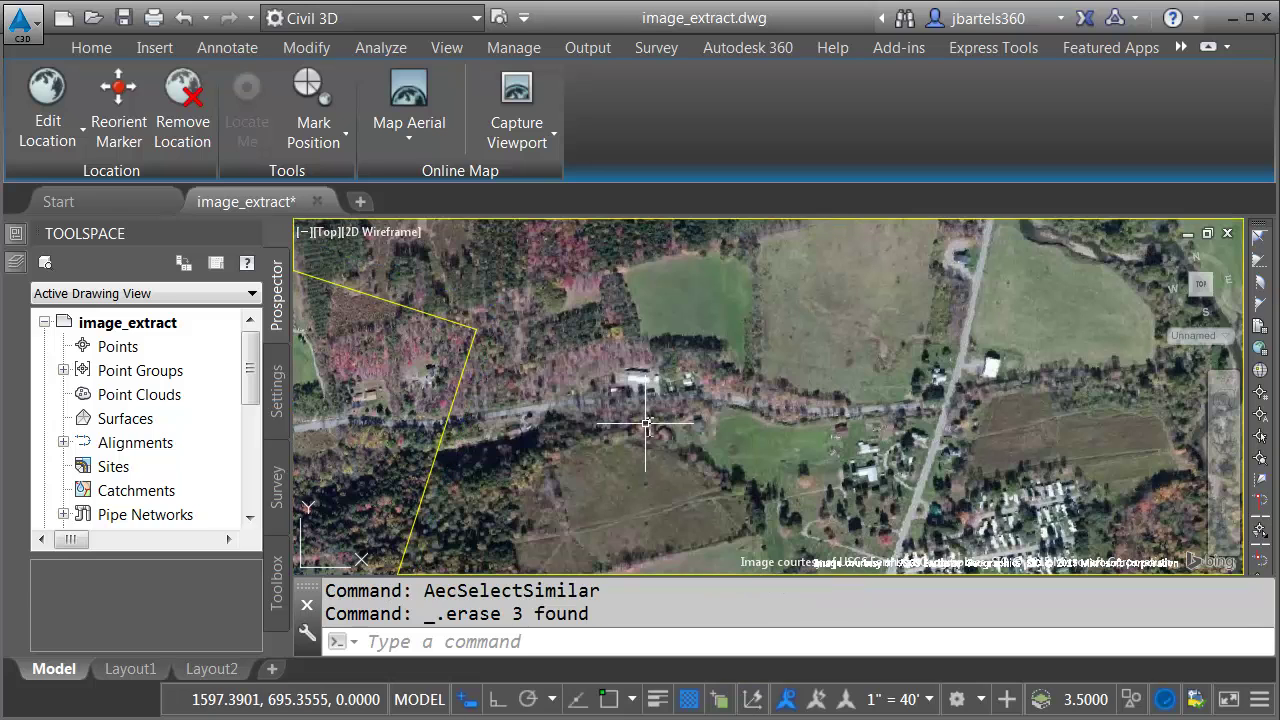
{"action": "key", "text": "Escape"}
Return the UCS to World and restore the plan view of the current UCS
{"action": "scroll", "coordinate": [652, 424], "scroll_direction": "down", "scroll_amount": 5}
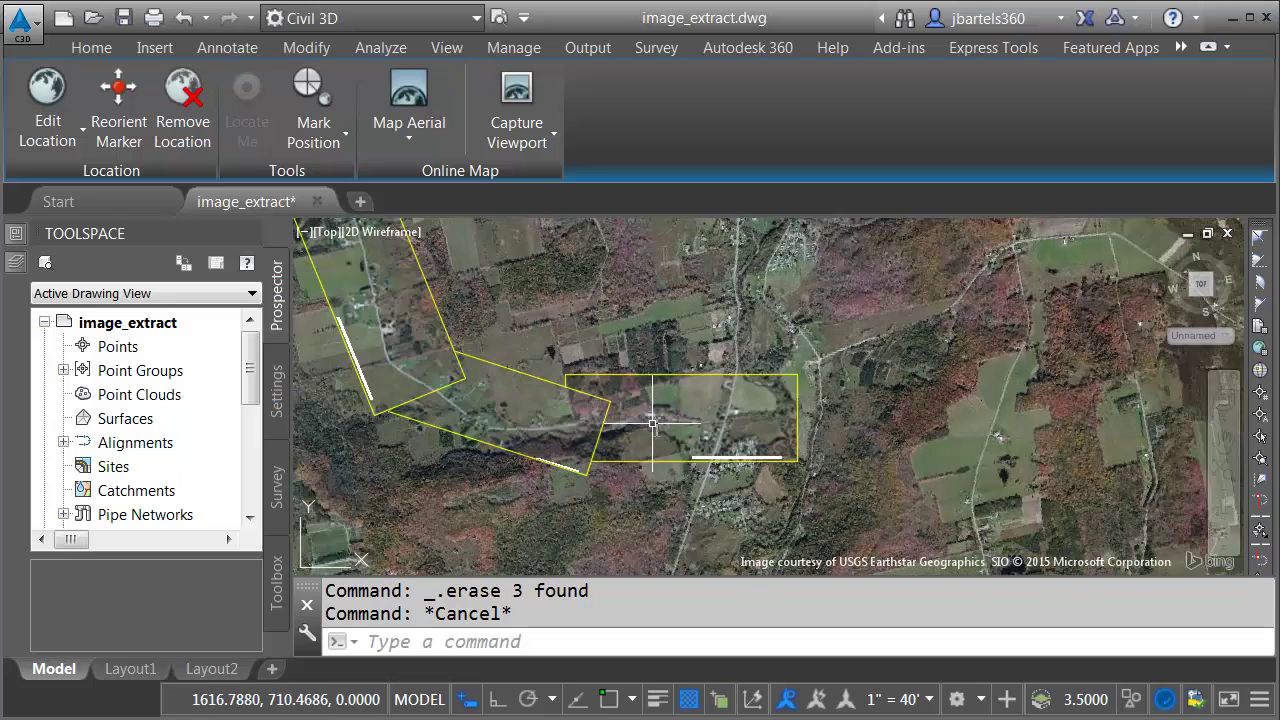
{"action": "middle_click_drag", "start_coordinate": [620, 437], "coordinate": [658, 453]}
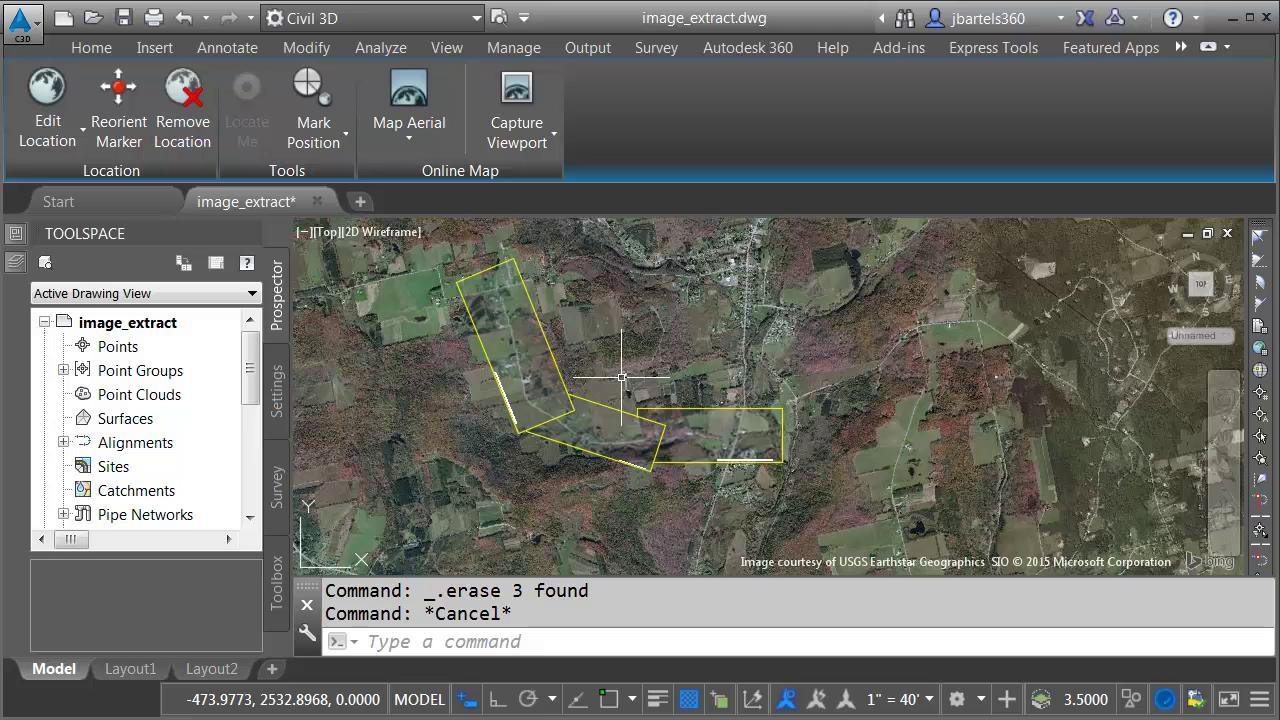
{"action": "type", "text": "ucs"}
{"action": "key", "text": "Return"}
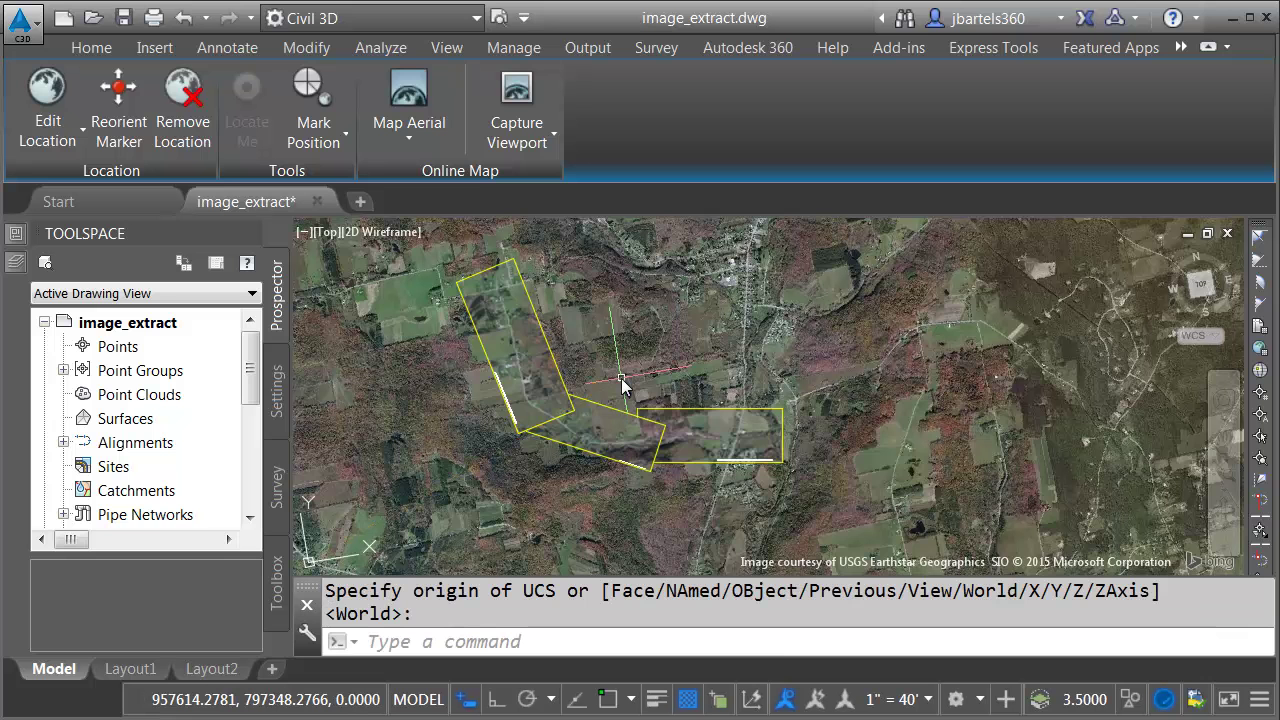
{"action": "type", "text": "plan"}
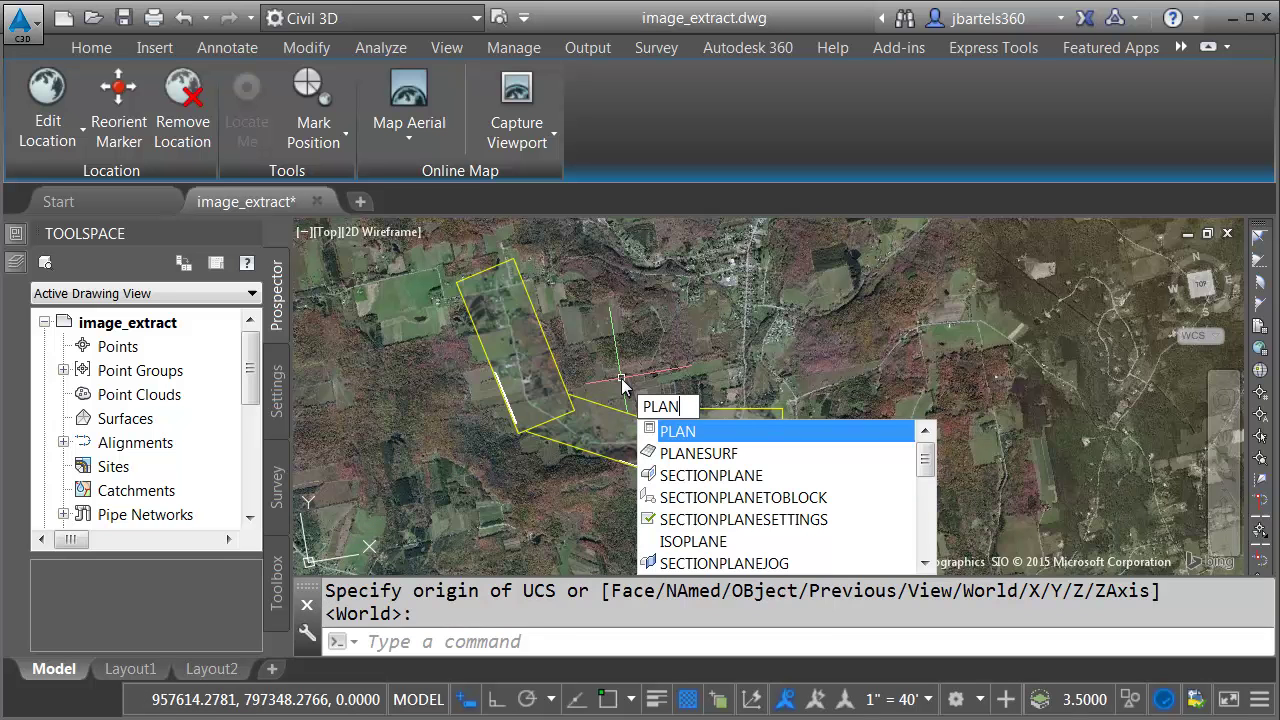
{"action": "key", "text": "Return"}
{"action": "key", "text": "Return"}
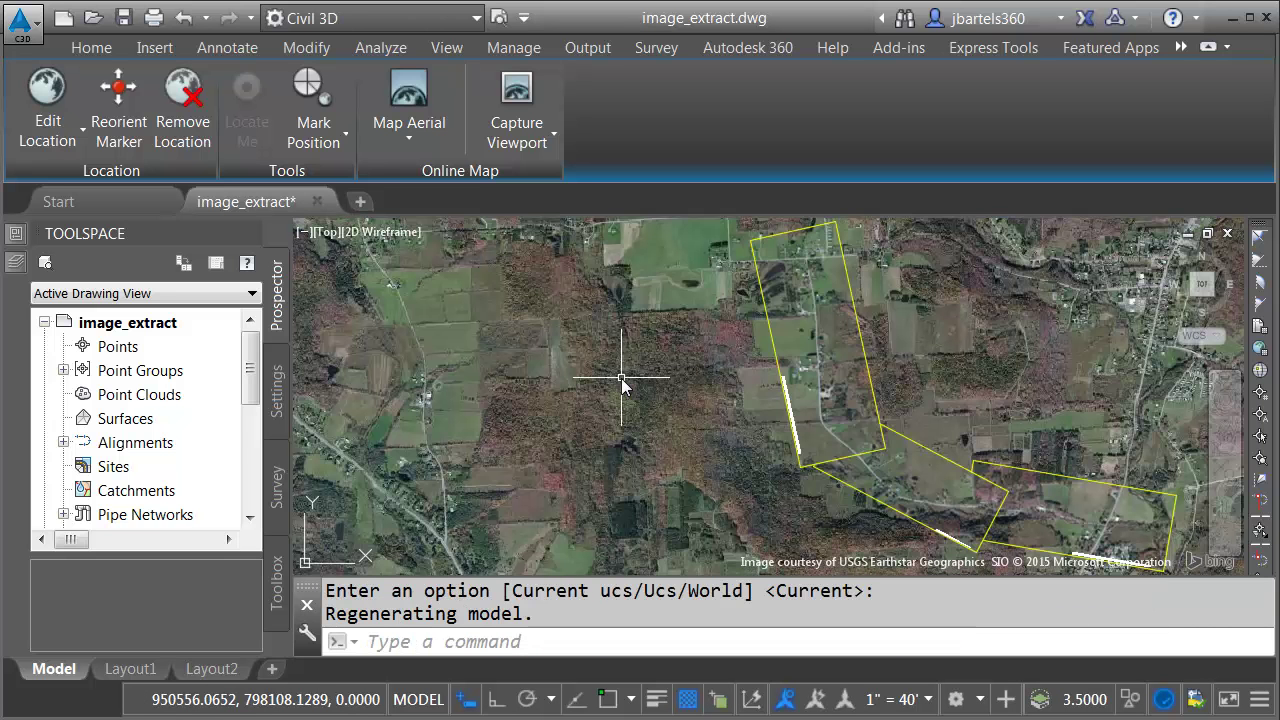
Turn off the online map so that only the captured images are displayed
{"action": "middle_click_drag", "start_coordinate": [950, 420], "coordinate": [689, 422]}
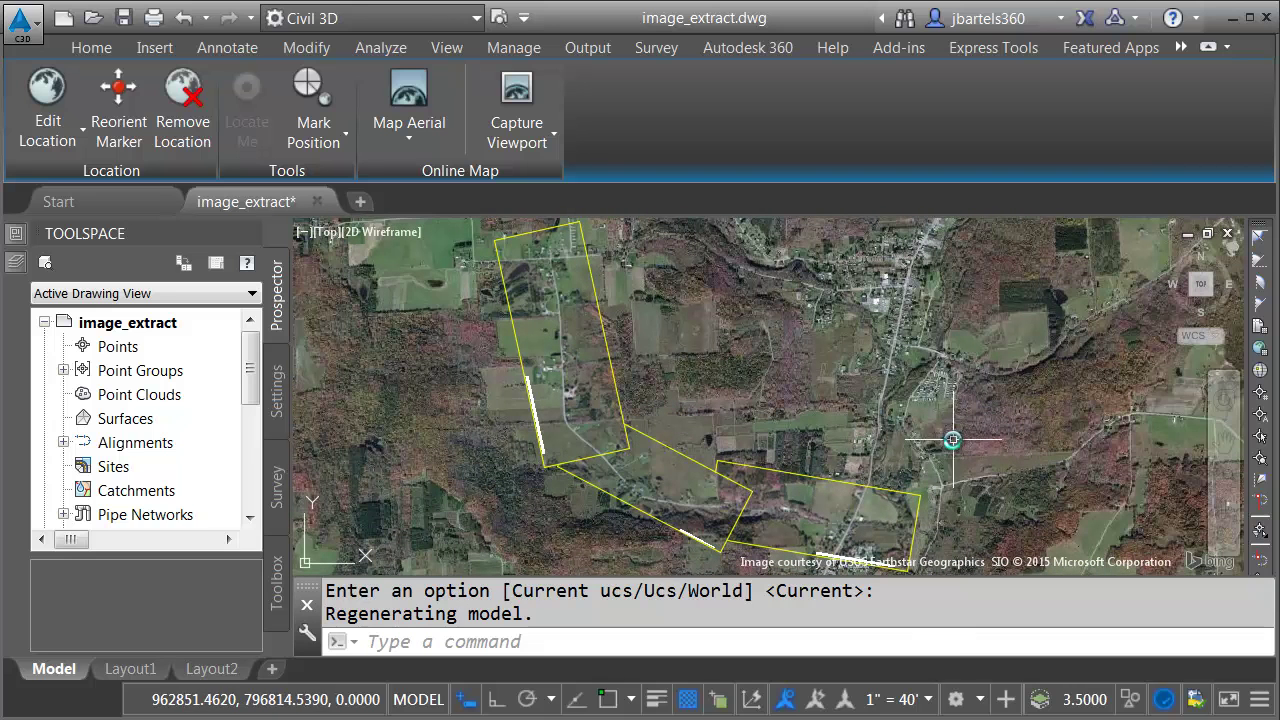
{"action": "left_click", "coordinate": [405, 139]}
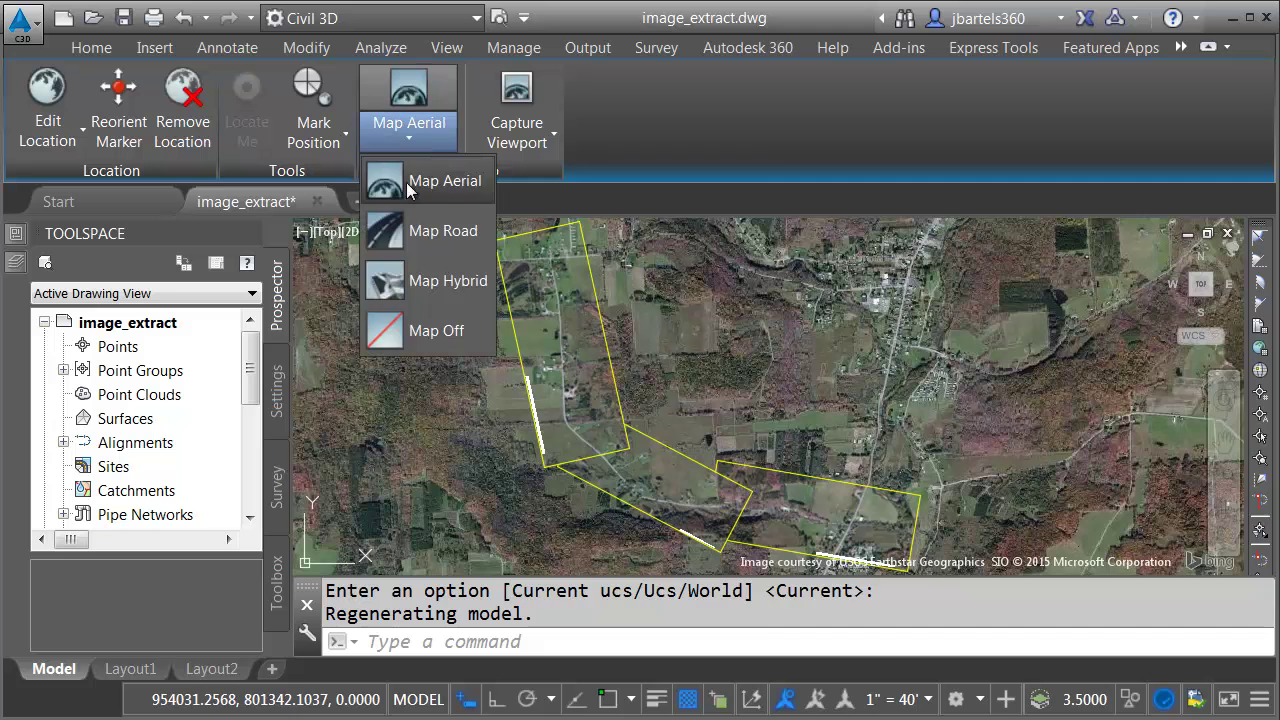
{"action": "left_click", "coordinate": [420, 331]}
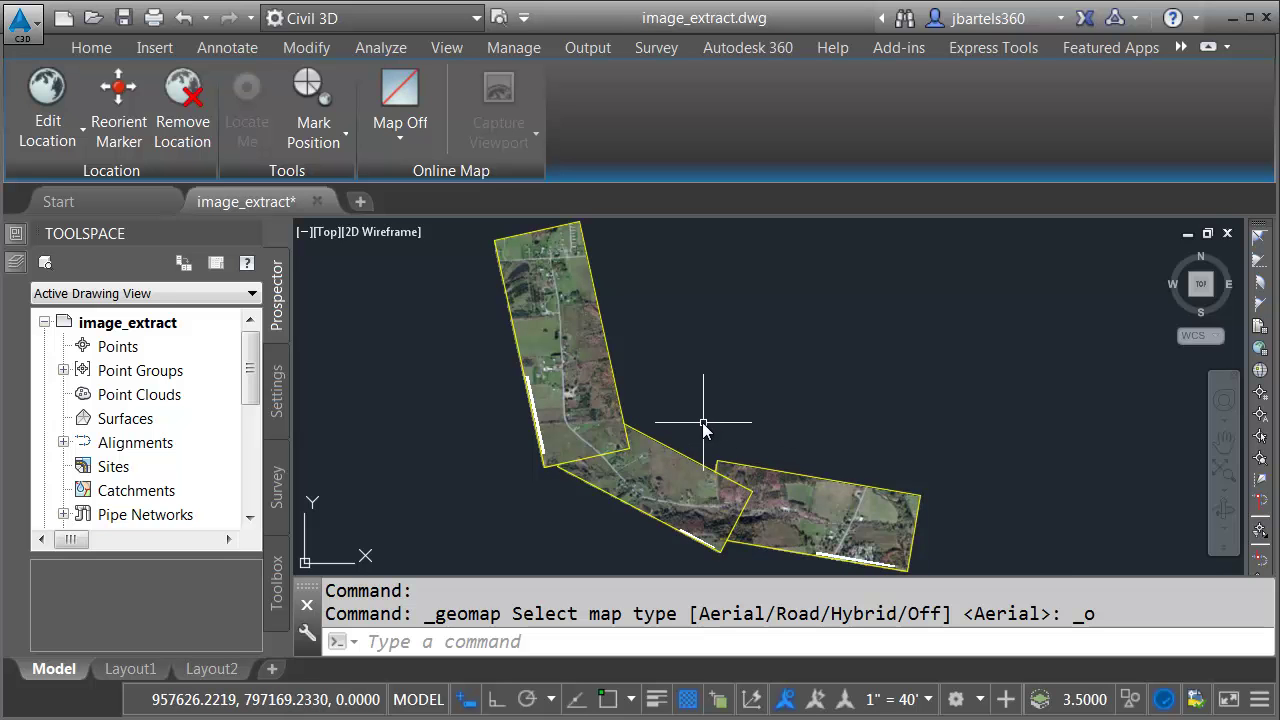
Hide the borders of the captured images by setting IMAGEFRAME to 0
{"action": "type", "text": "Im"}
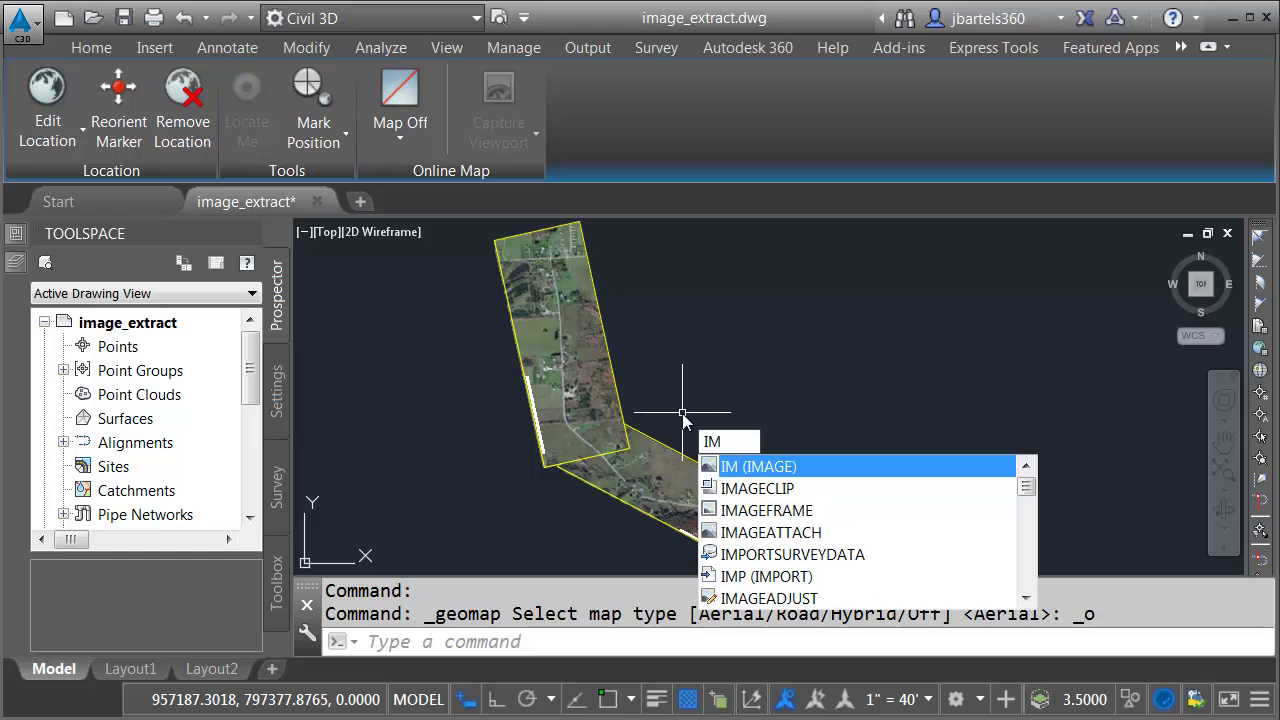
{"action": "type", "text": "ageframe"}
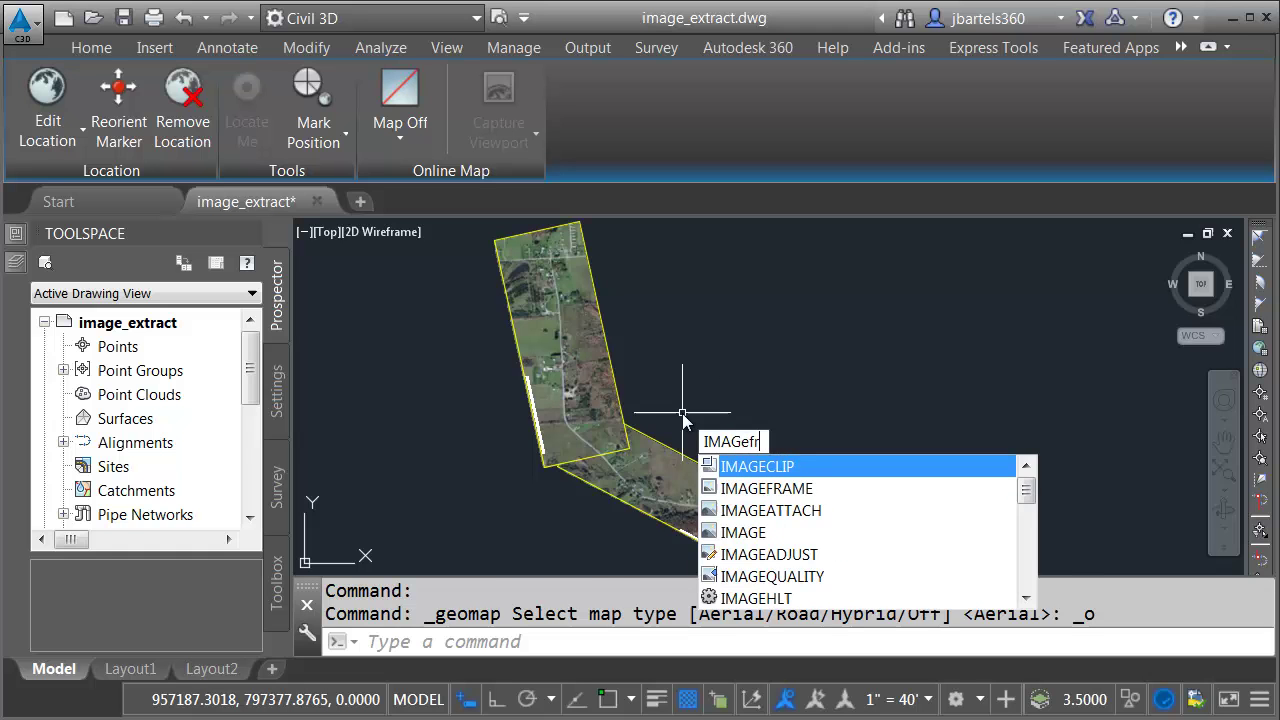
{"action": "key", "text": "Return"}
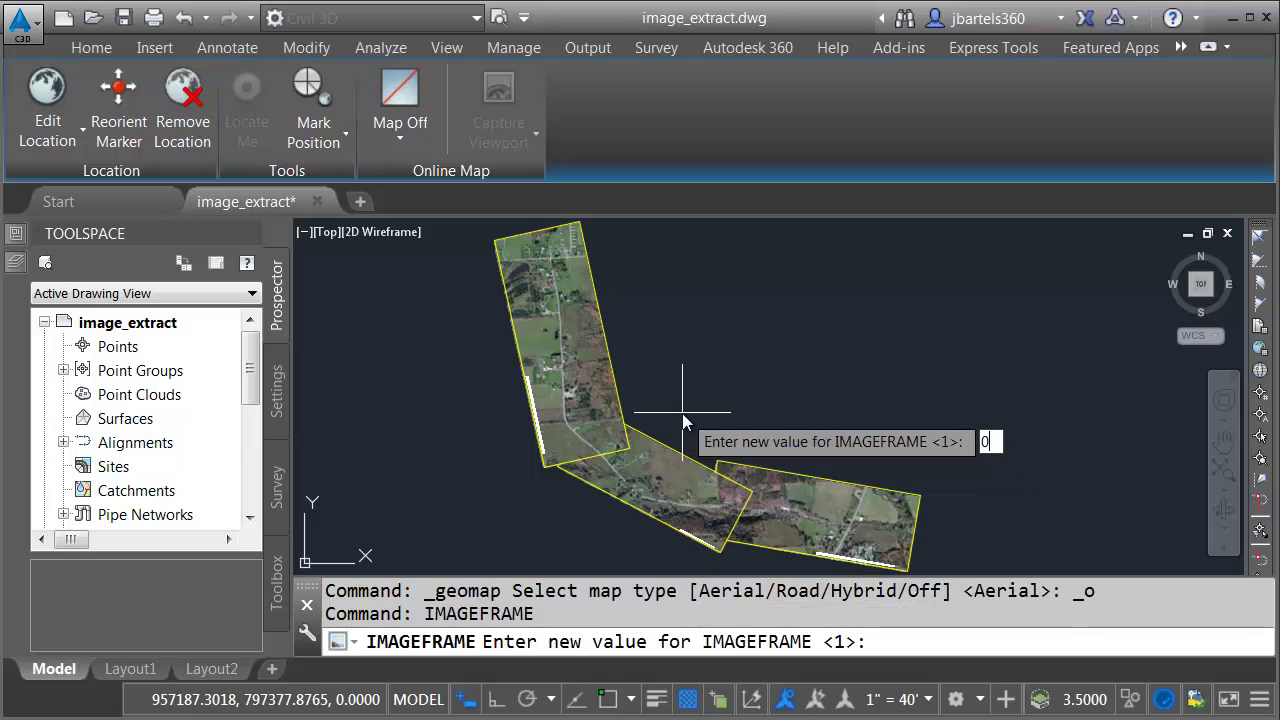
{"action": "key", "text": "Return"}
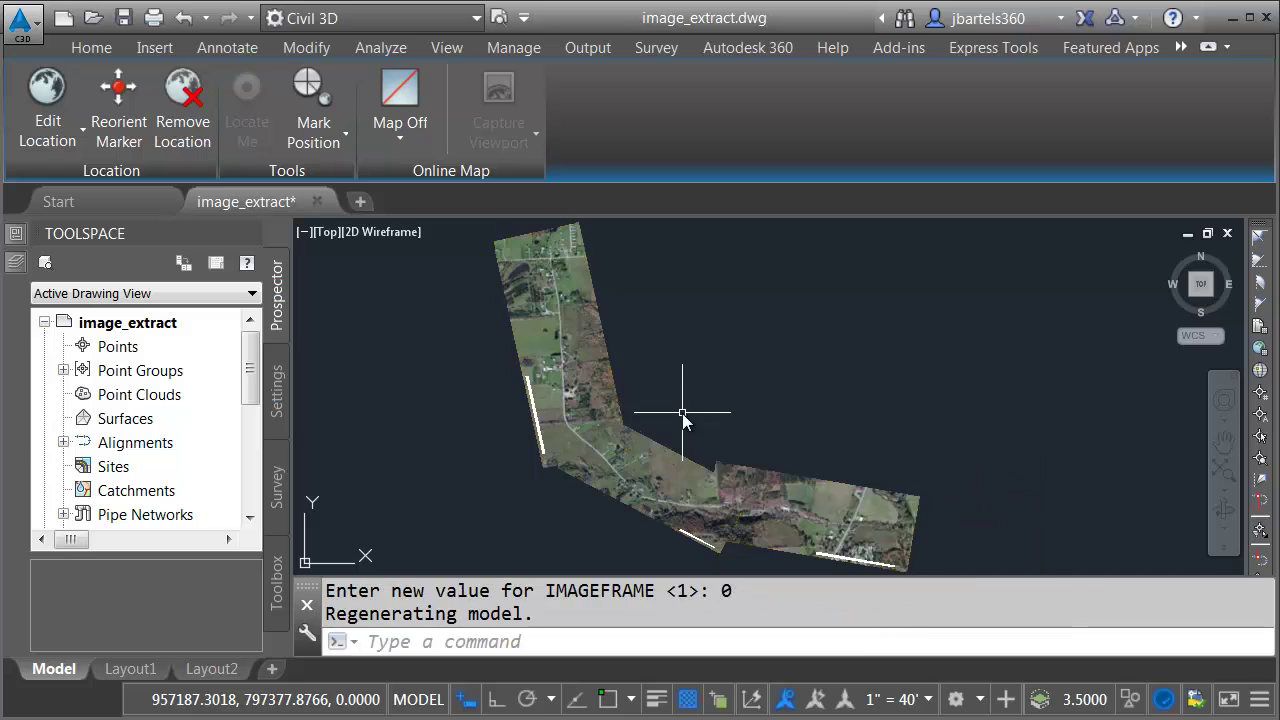
Inspect the captured images along the road, checking the overlaps from the northern to the eastern image
{"action": "scroll", "coordinate": [623, 434], "scroll_direction": "up", "scroll_amount": 5}
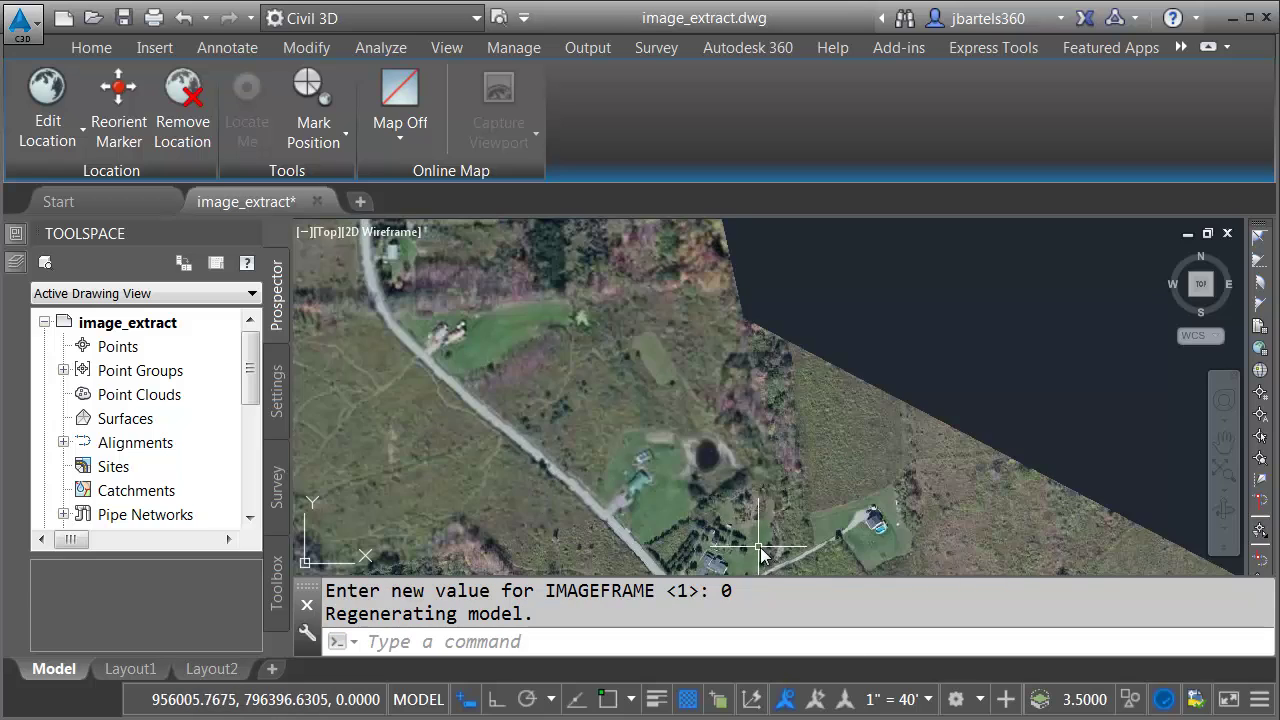
{"action": "mouse_move", "coordinate": [757, 541]}
{"action": "middle_mouse_down"}
{"action": "mouse_move", "coordinate": [757, 394]}
{"action": "mouse_move", "coordinate": [705, 334]}
{"action": "middle_mouse_up"}
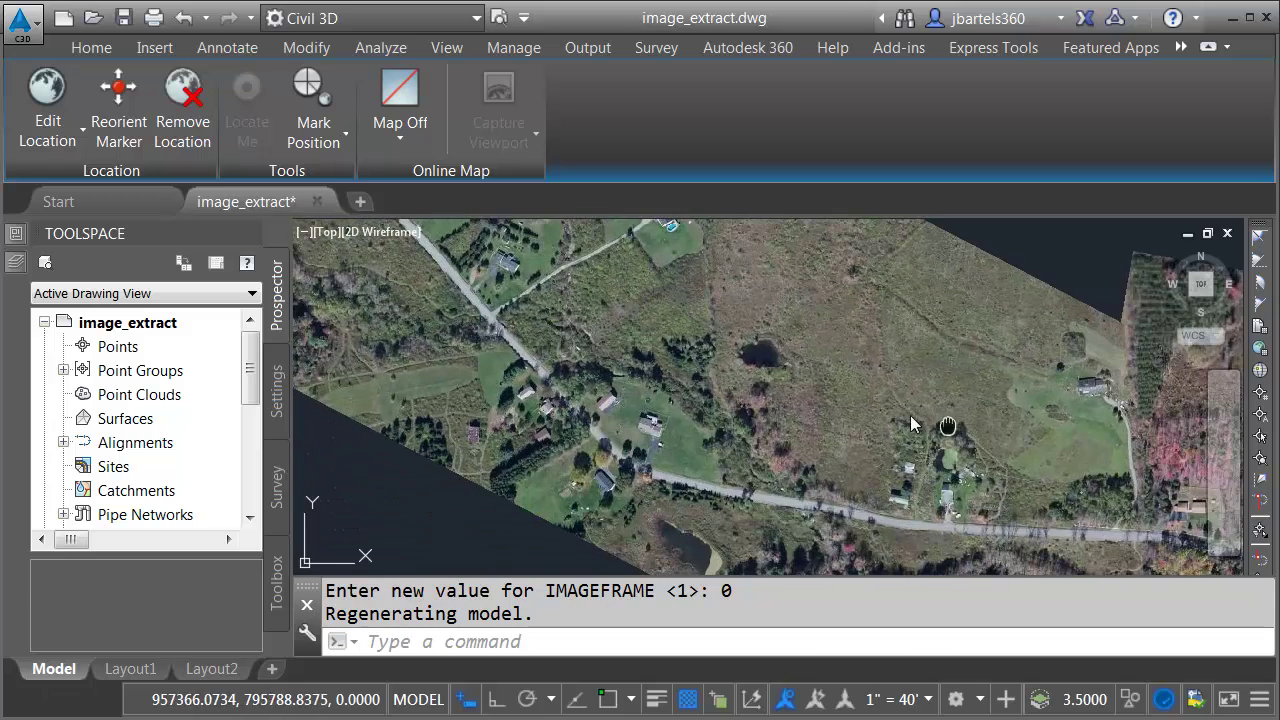
{"action": "middle_click_drag", "start_coordinate": [965, 429], "coordinate": [547, 323]}
{"action": "middle_click_drag", "start_coordinate": [983, 457], "coordinate": [500, 389]}
{"action": "scroll", "coordinate": [620, 410], "scroll_direction": "down", "scroll_amount": 5}
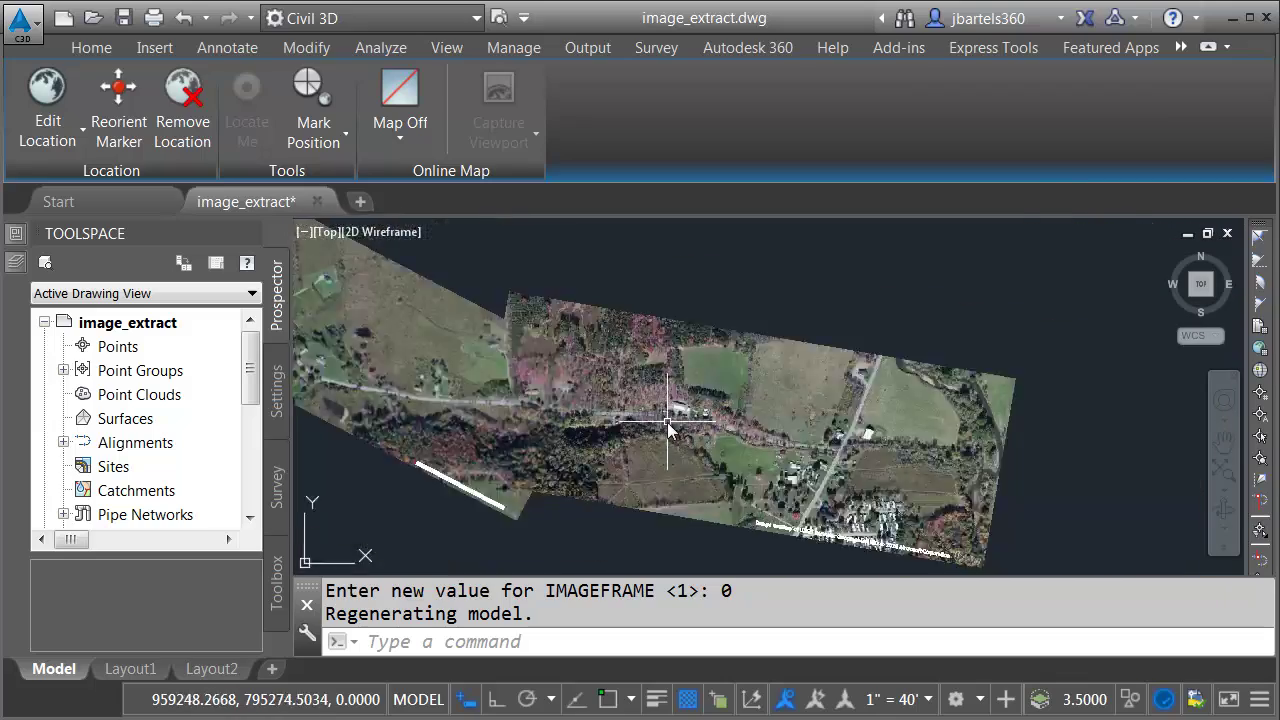
{"action": "middle_click_drag", "start_coordinate": [586, 395], "coordinate": [719, 475]}
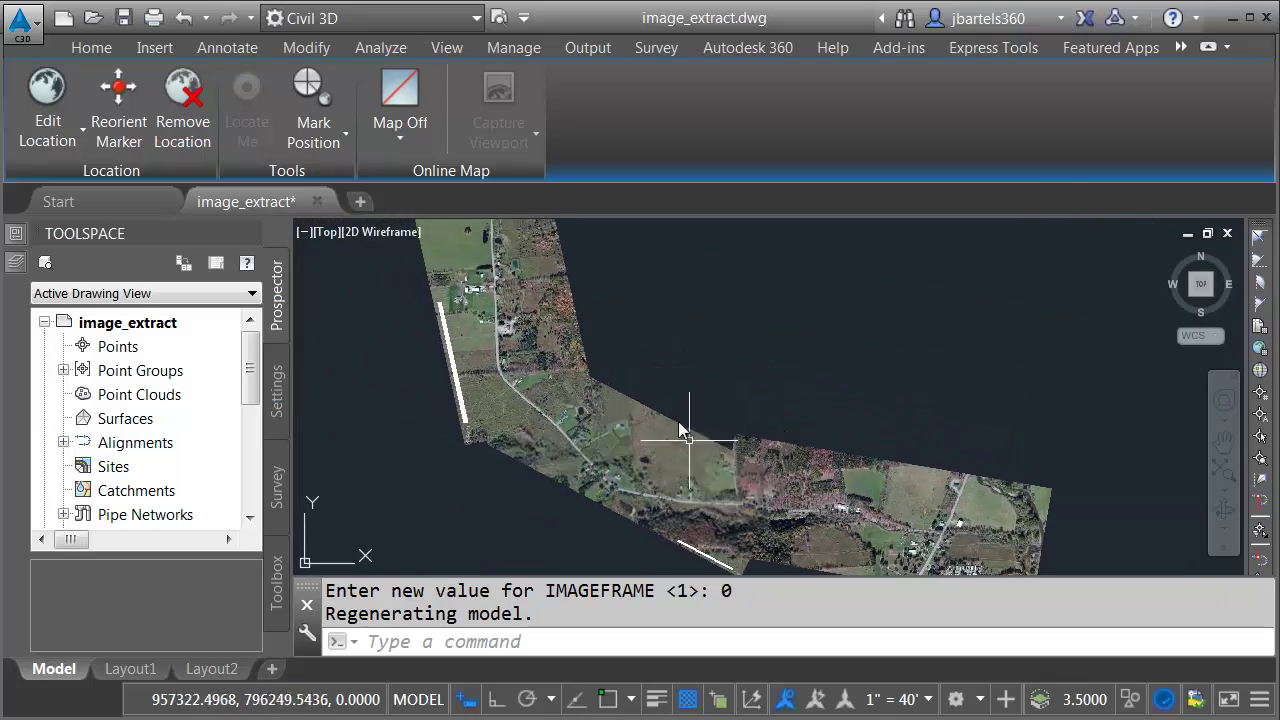
Select all three captured map images along the road and set their resolution to Very Fine
{"action": "left_click", "coordinate": [580, 322]}
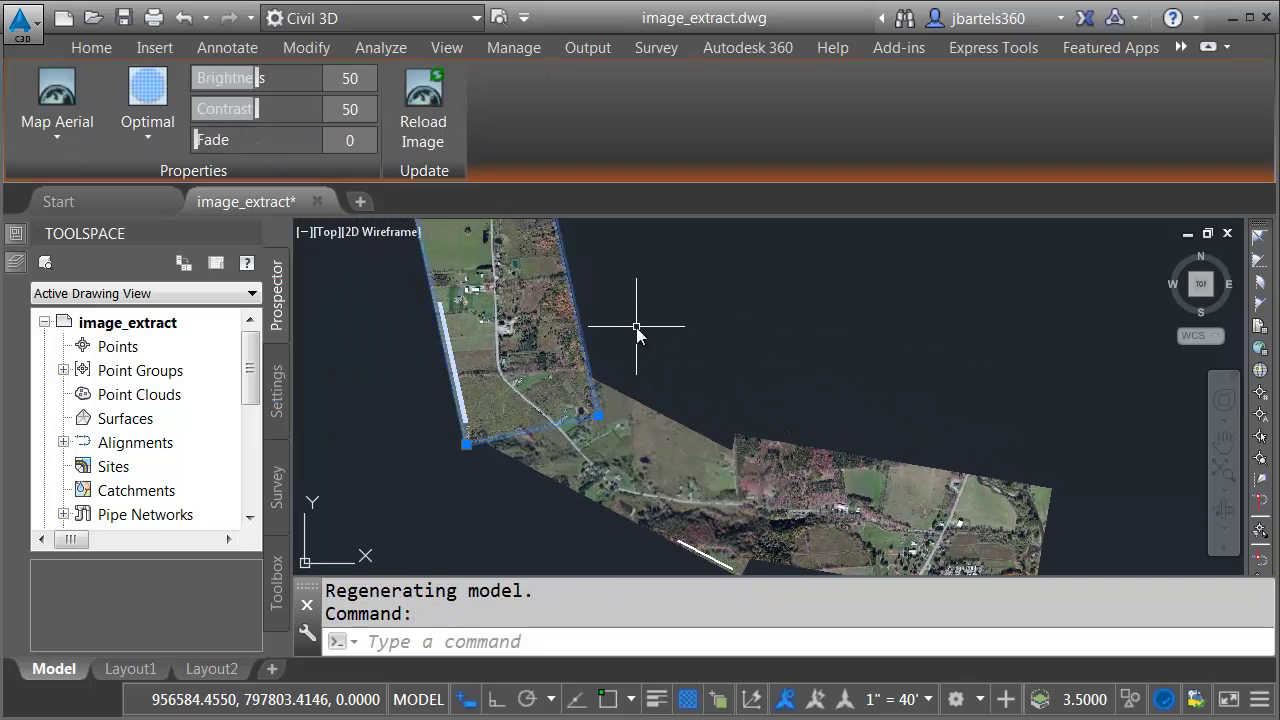
{"action": "key", "text": "Escape"}
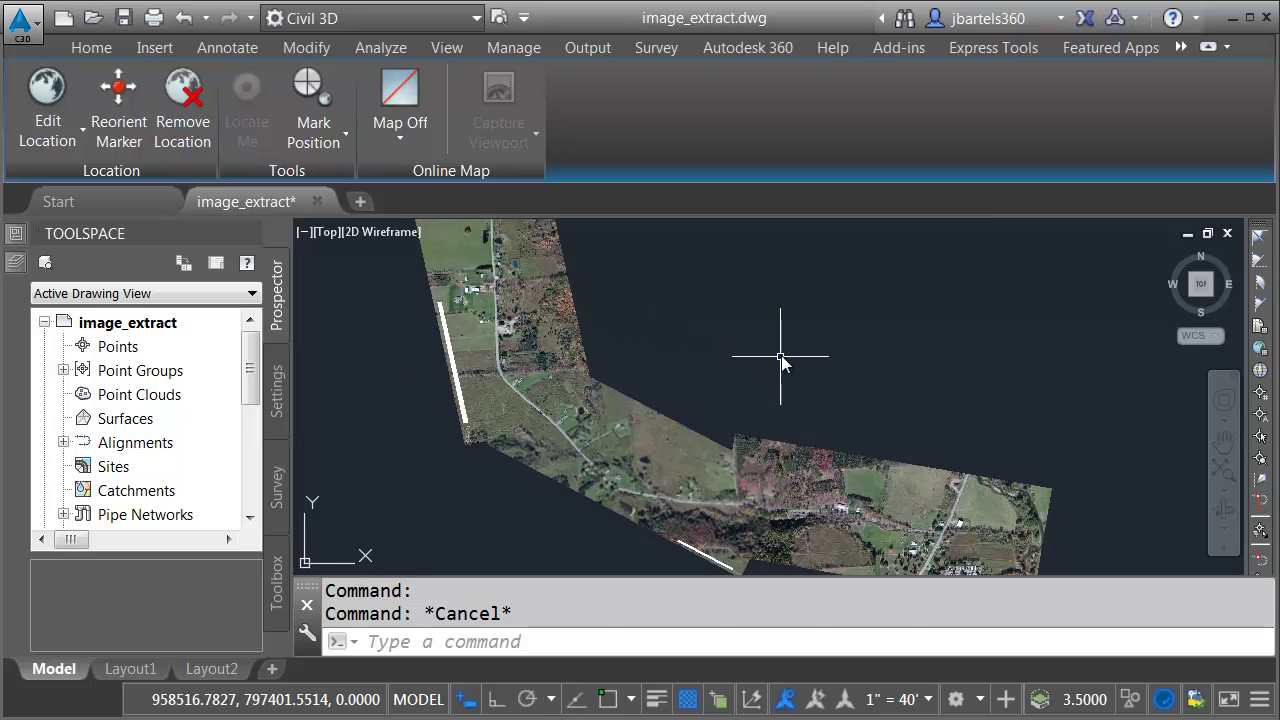
{"action": "left_click", "coordinate": [852, 355]}
{"action": "left_click", "coordinate": [485, 515]}
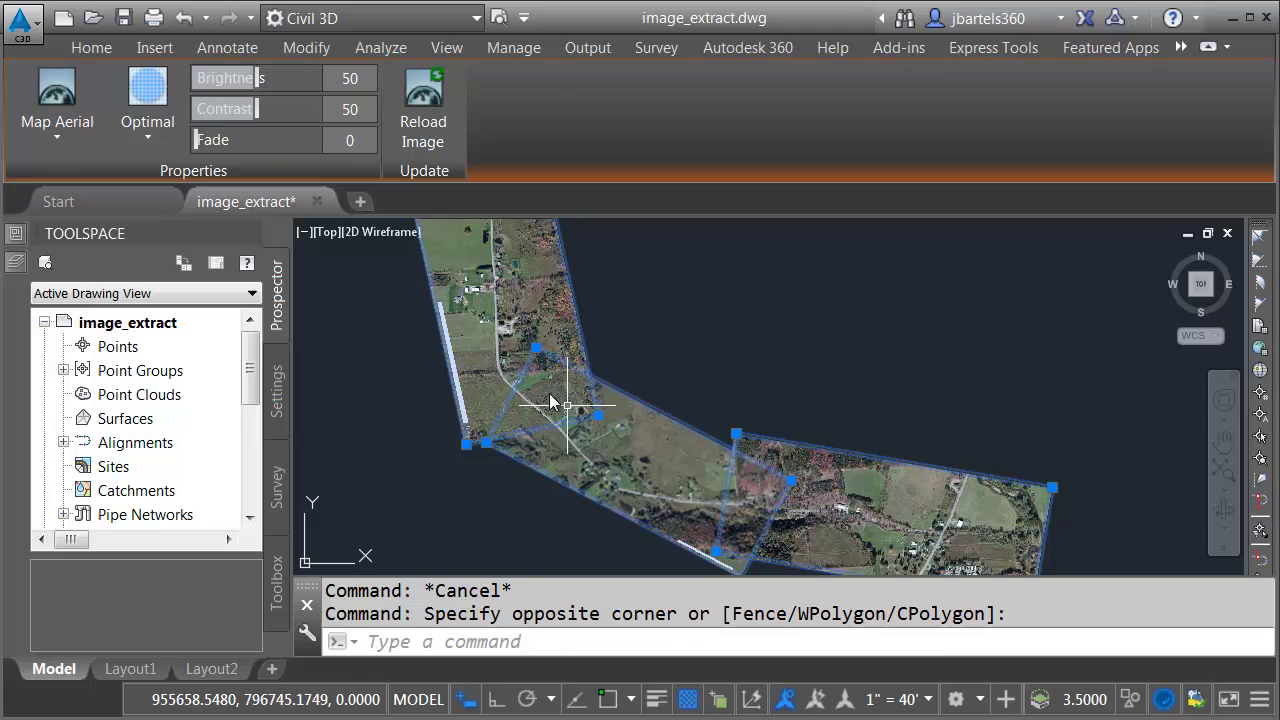
{"action": "left_click", "coordinate": [149, 132]}
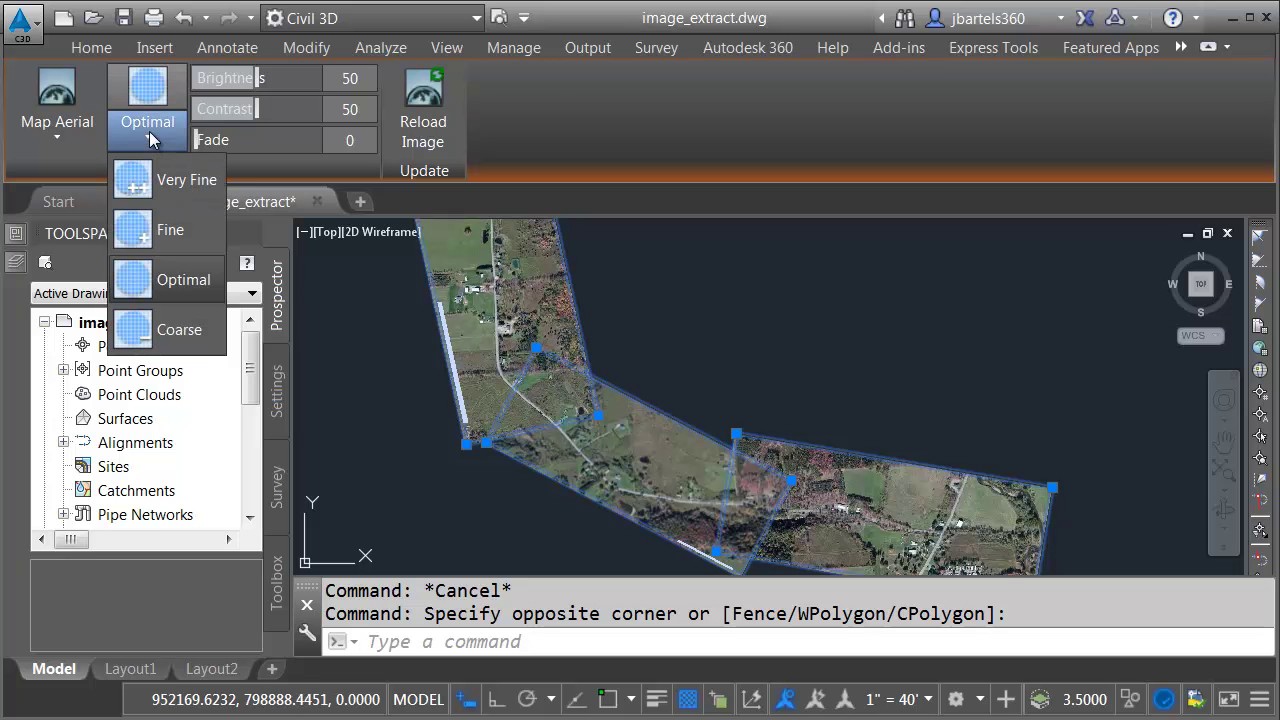
{"action": "left_click", "coordinate": [146, 176]}
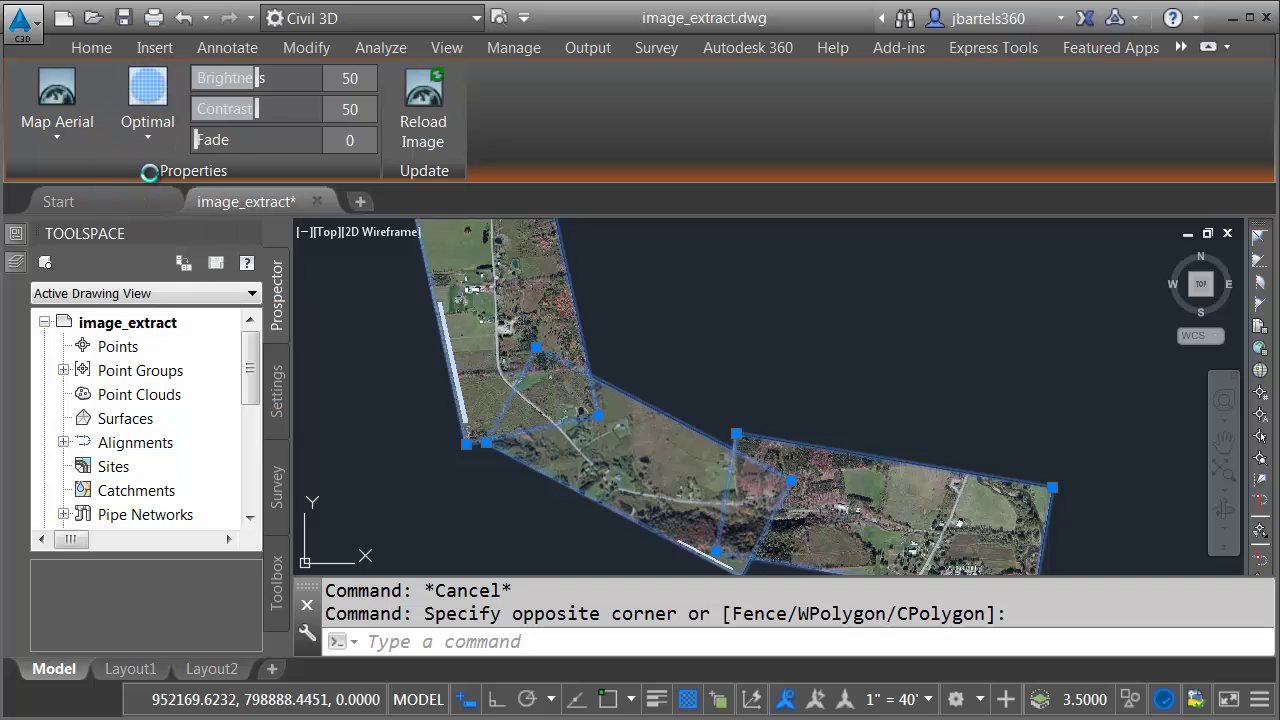
Return the resolution of the selected map images to Optimal and clear the selection
{"action": "left_click", "coordinate": [149, 132]}
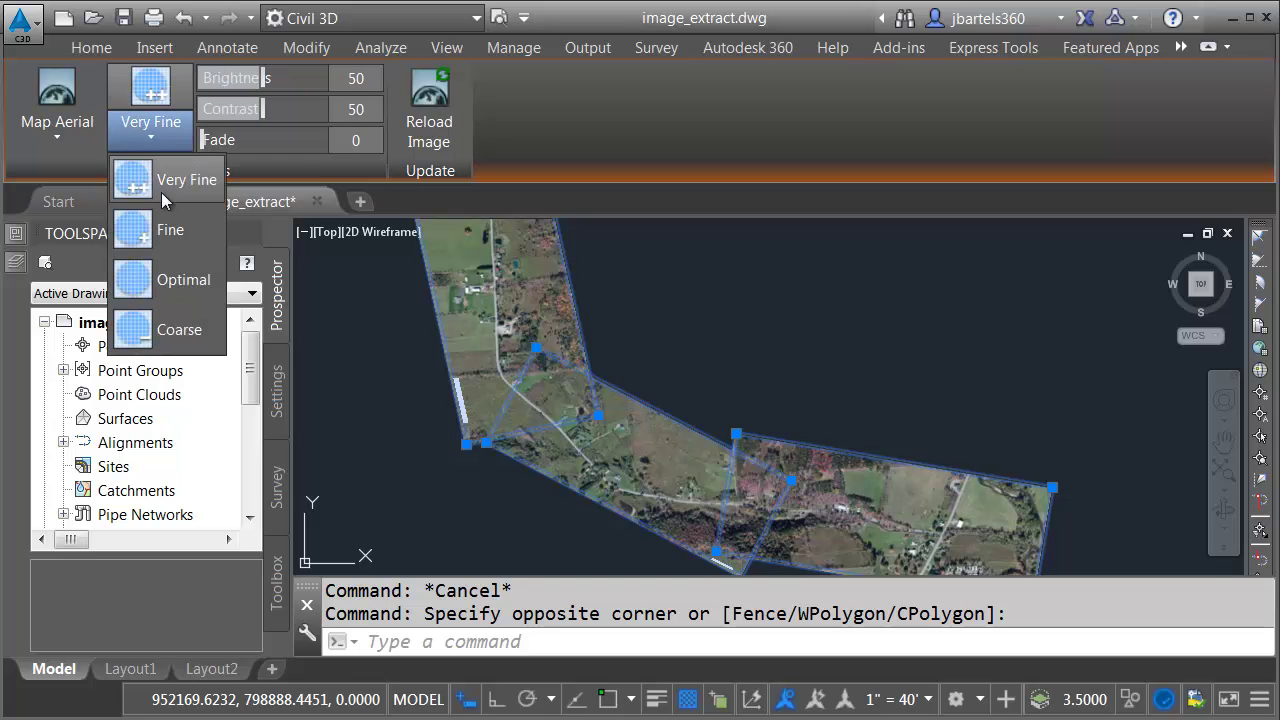
{"action": "left_click", "coordinate": [175, 279]}
{"action": "key", "text": "Escape"}
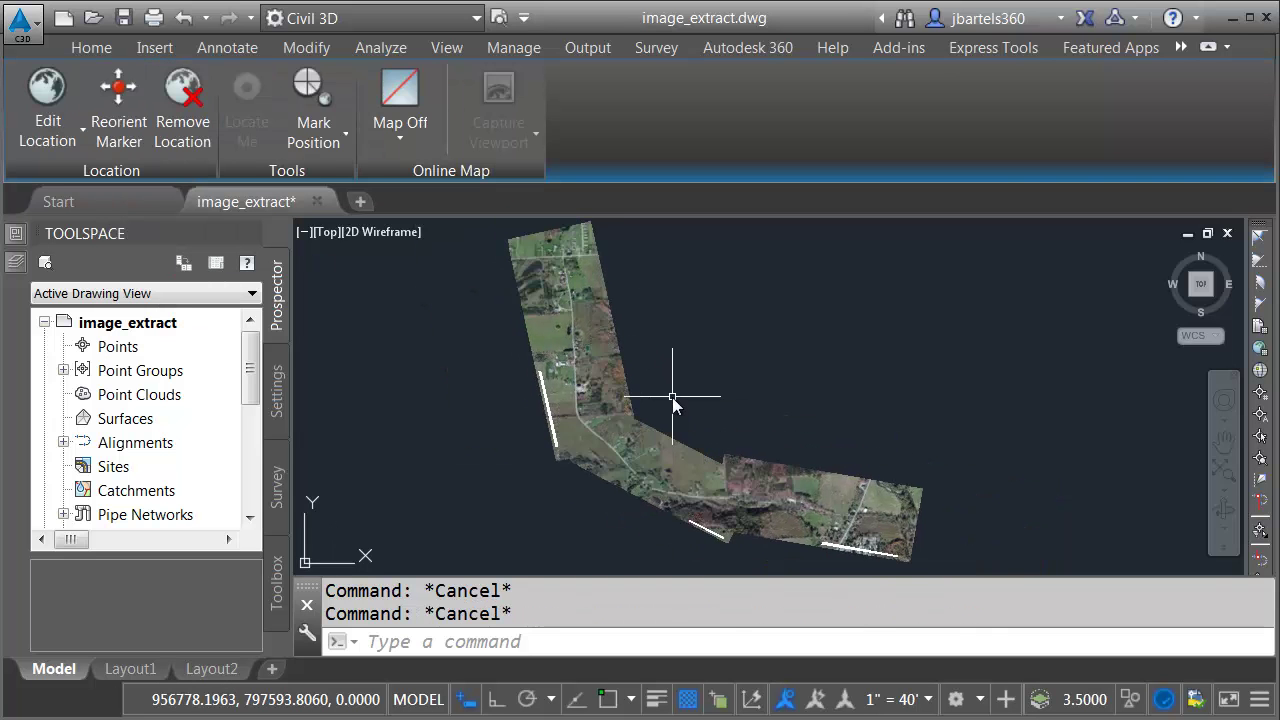